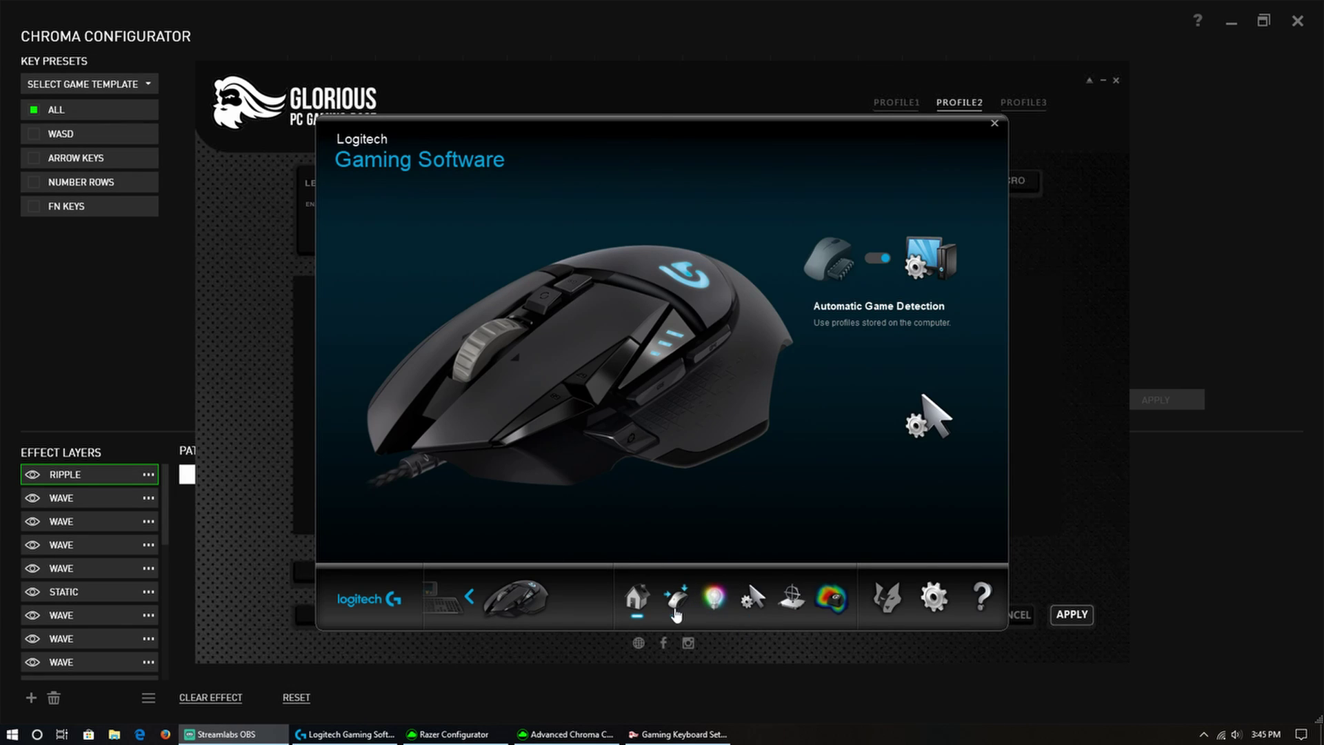
Step: Browse the G502's button, lighting, pointer, surface tuning and heat-map pages, then show the keyboard
{"action": "left_click", "coordinate": [676, 599]}
{"action": "left_click", "coordinate": [636, 597]}
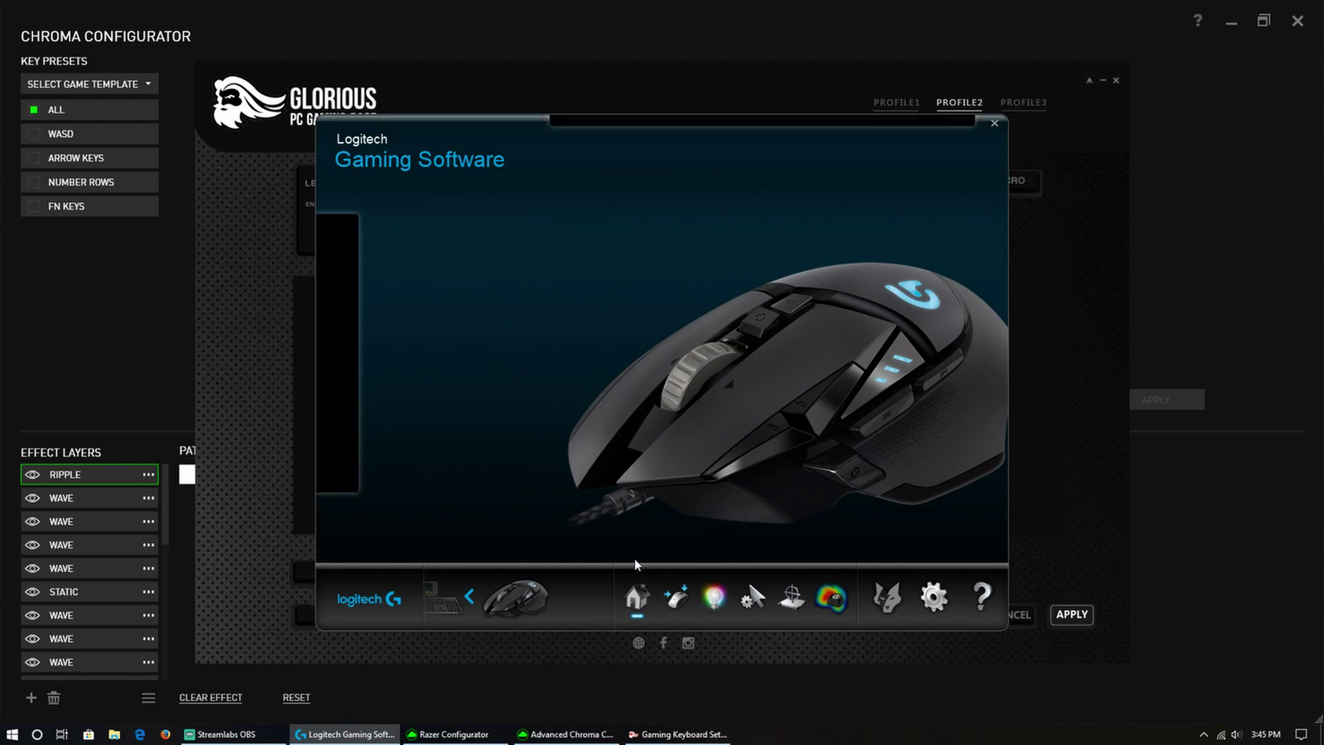
{"action": "left_click", "coordinate": [672, 600]}
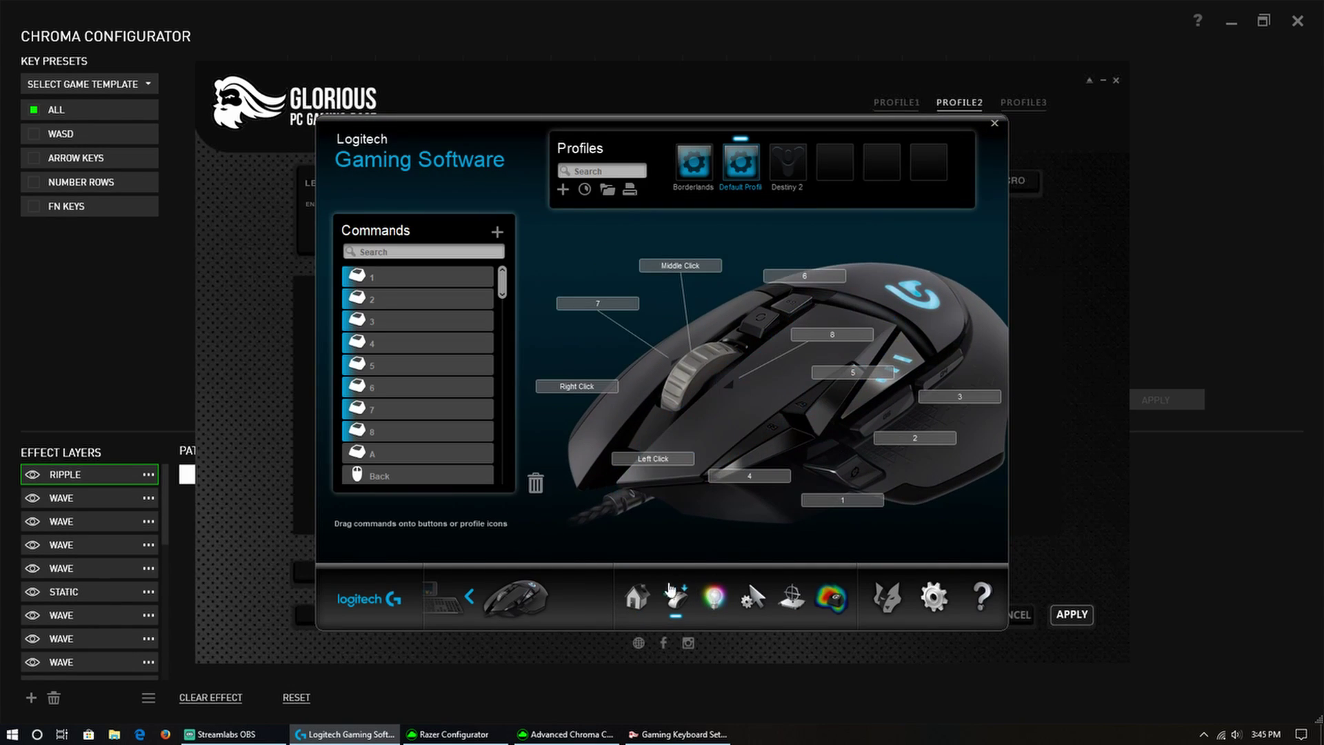
{"action": "left_click", "coordinate": [637, 597]}
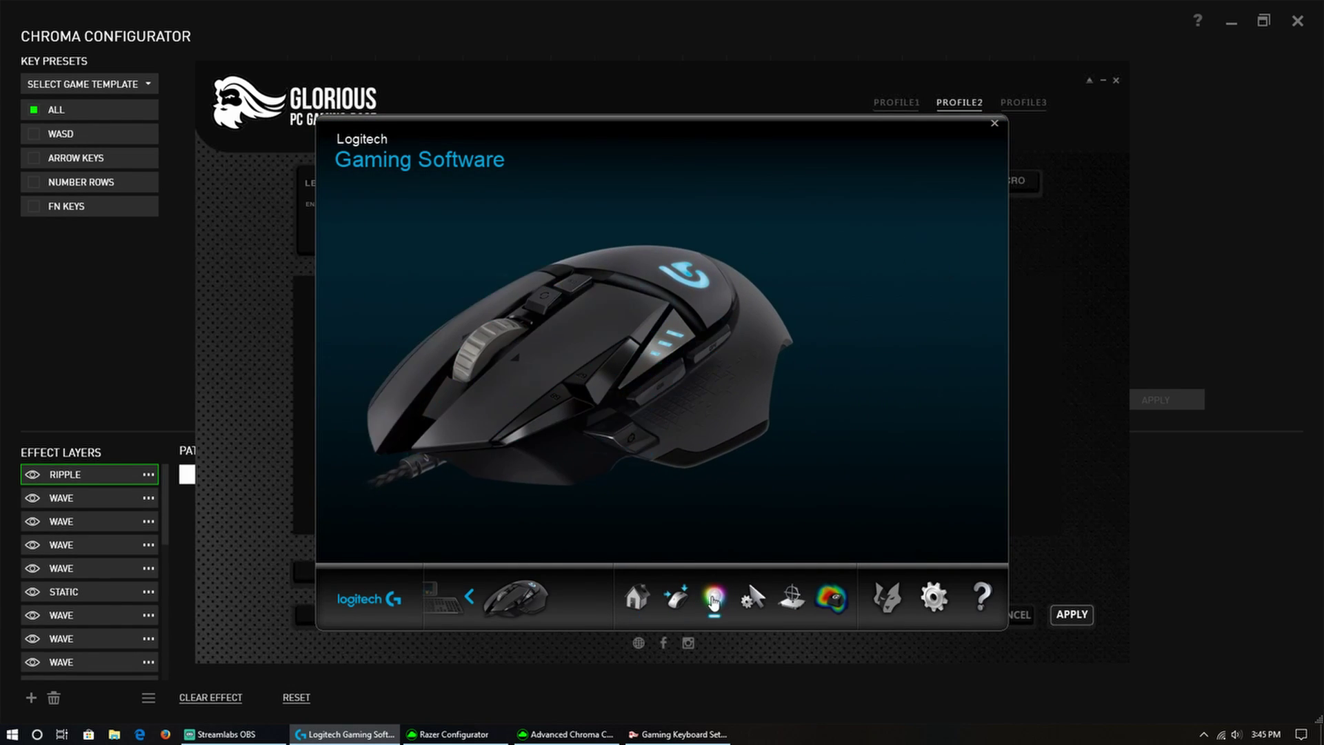
{"action": "left_click", "coordinate": [715, 597]}
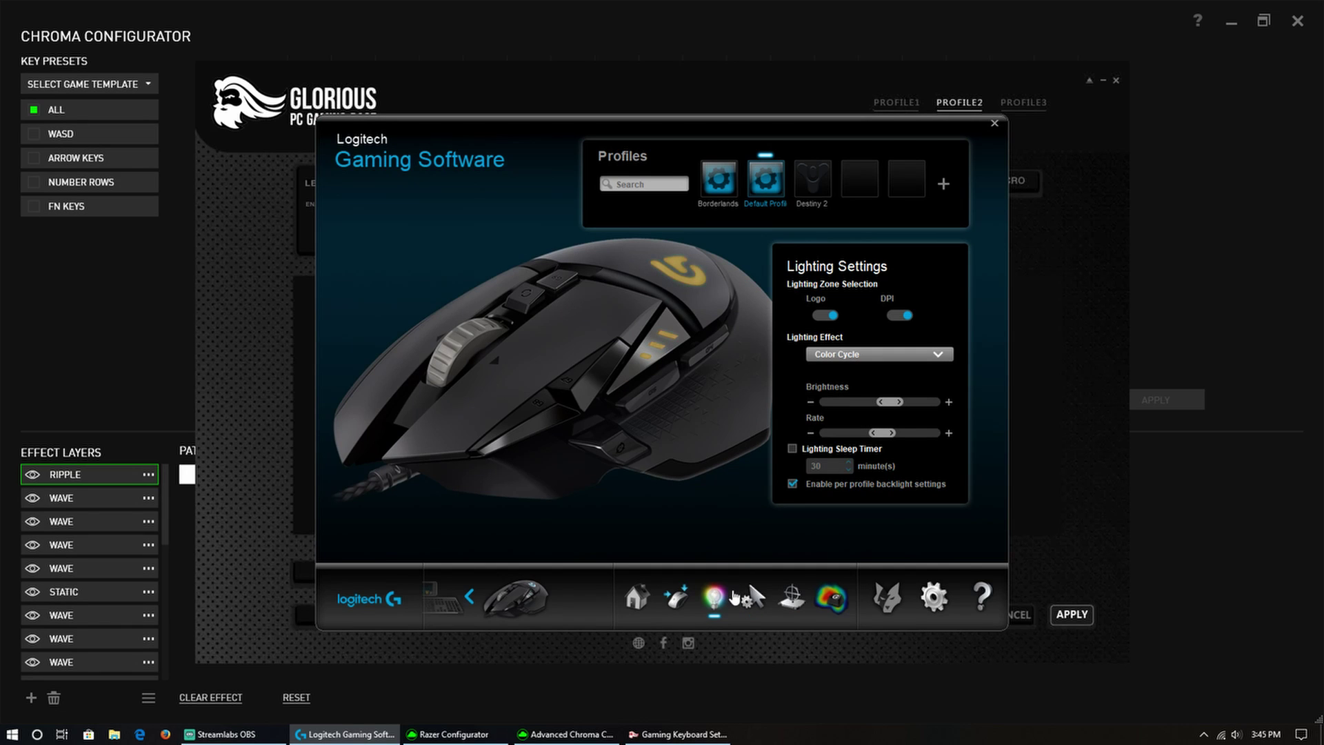
{"action": "left_click", "coordinate": [755, 595]}
{"action": "left_click", "coordinate": [791, 597]}
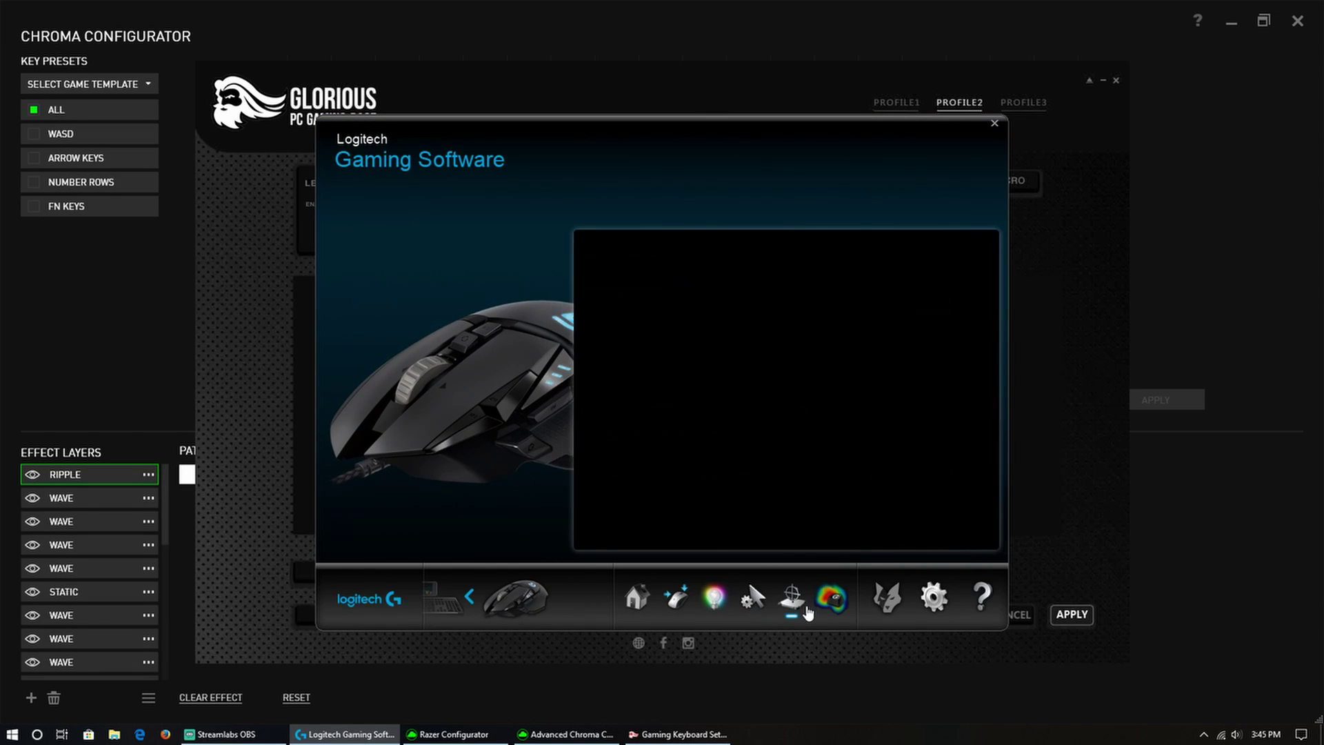
{"action": "left_click", "coordinate": [832, 598]}
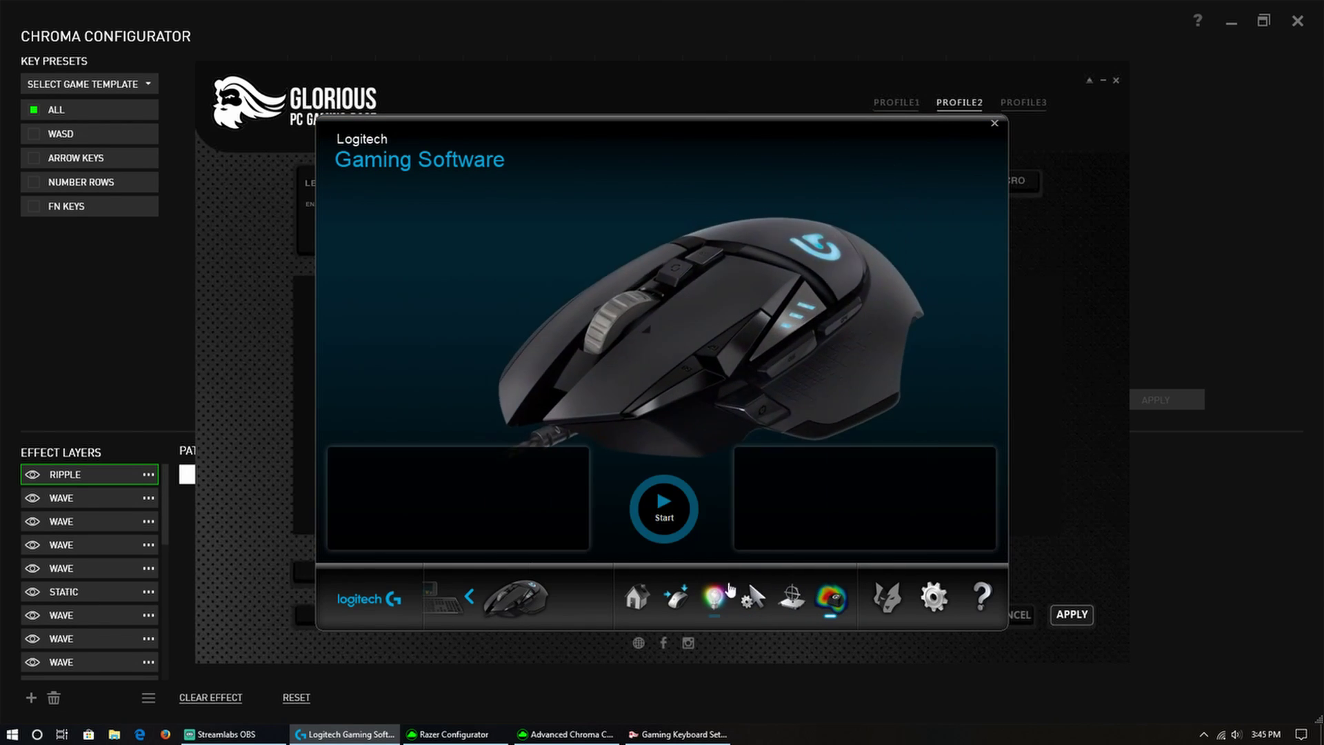
{"action": "left_click", "coordinate": [470, 597]}
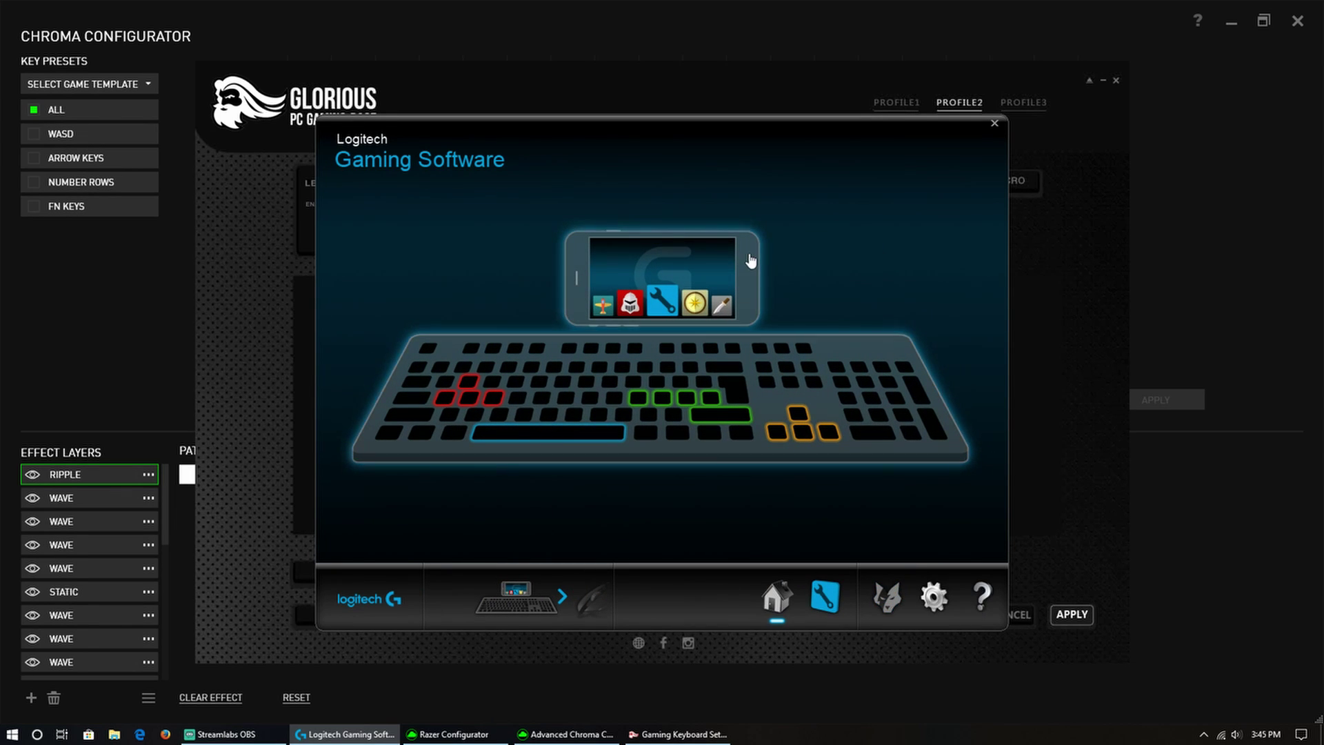
Step: Return to the G502 mouse, check general settings, and open its pointer settings page
{"action": "left_click", "coordinate": [566, 608]}
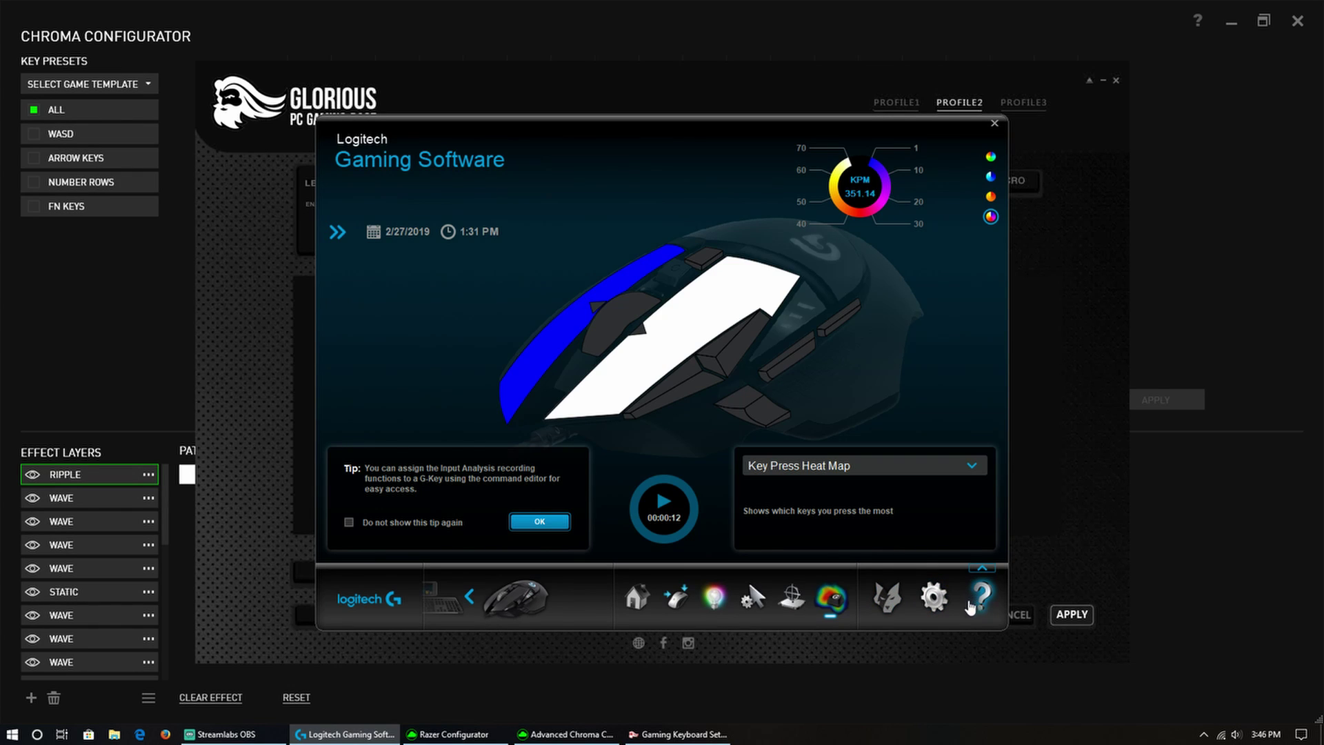
{"action": "left_click", "coordinate": [934, 599]}
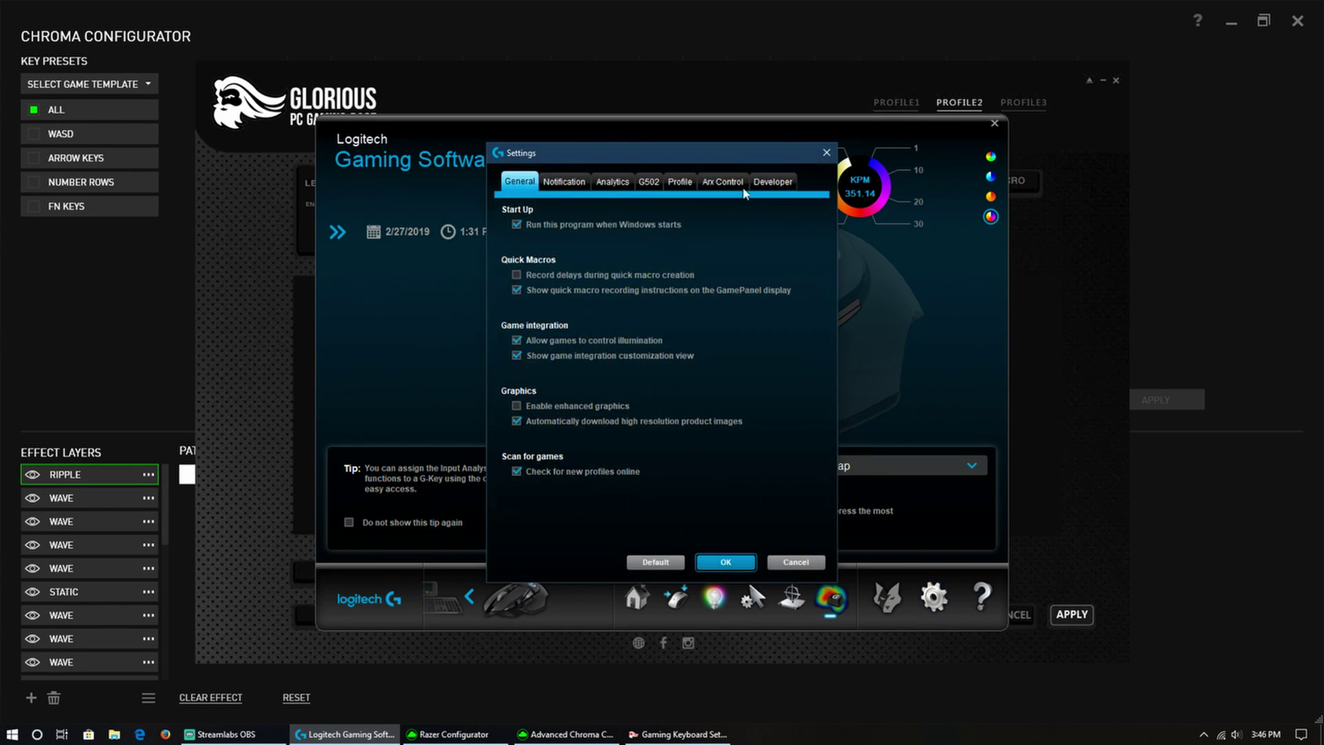
{"action": "left_click", "coordinate": [831, 159]}
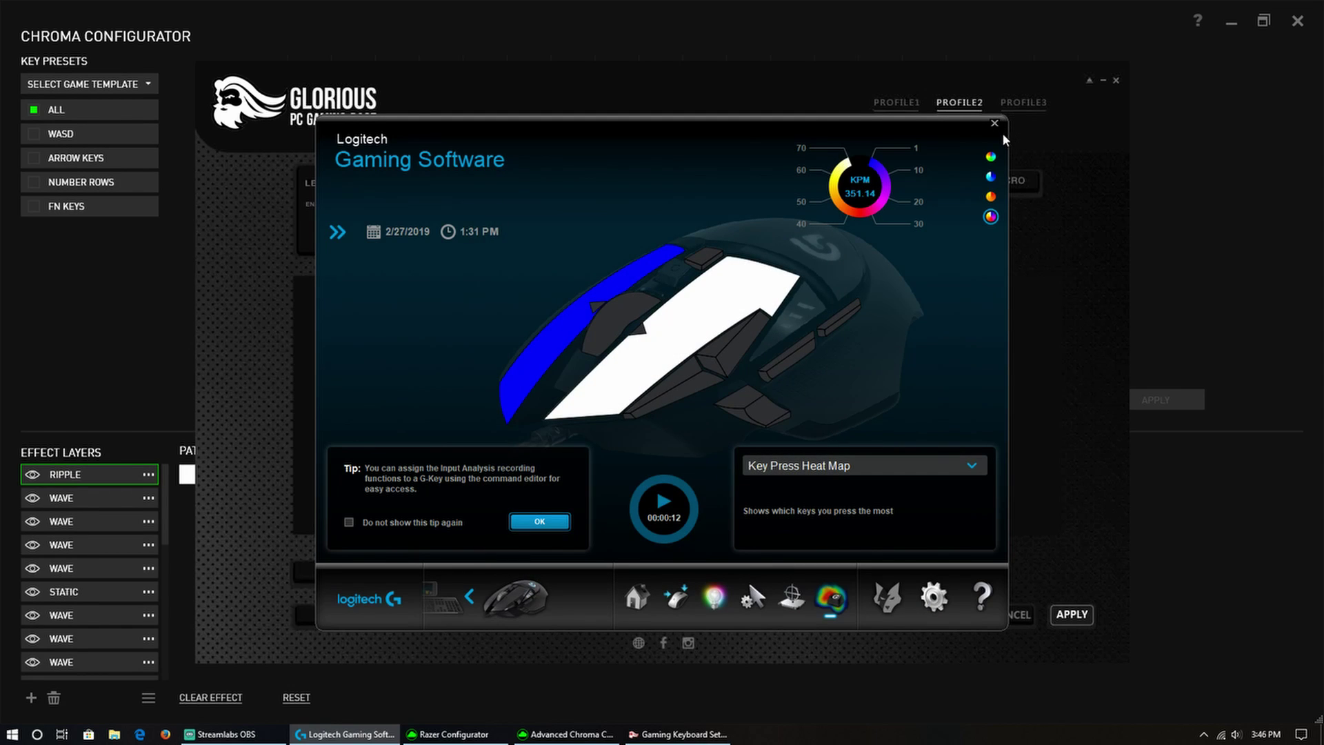
{"action": "left_click", "coordinate": [637, 597]}
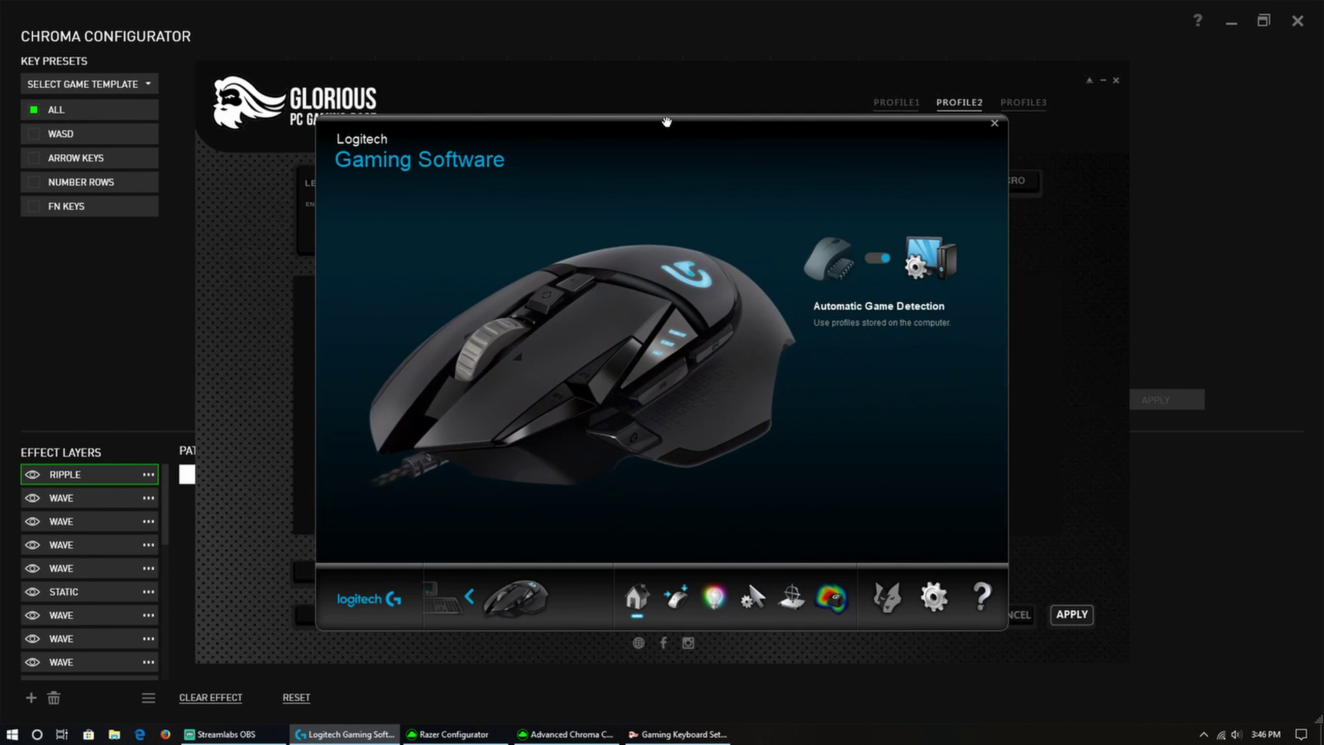
{"action": "left_click_drag", "start_coordinate": [666, 122], "coordinate": [623, 155]}
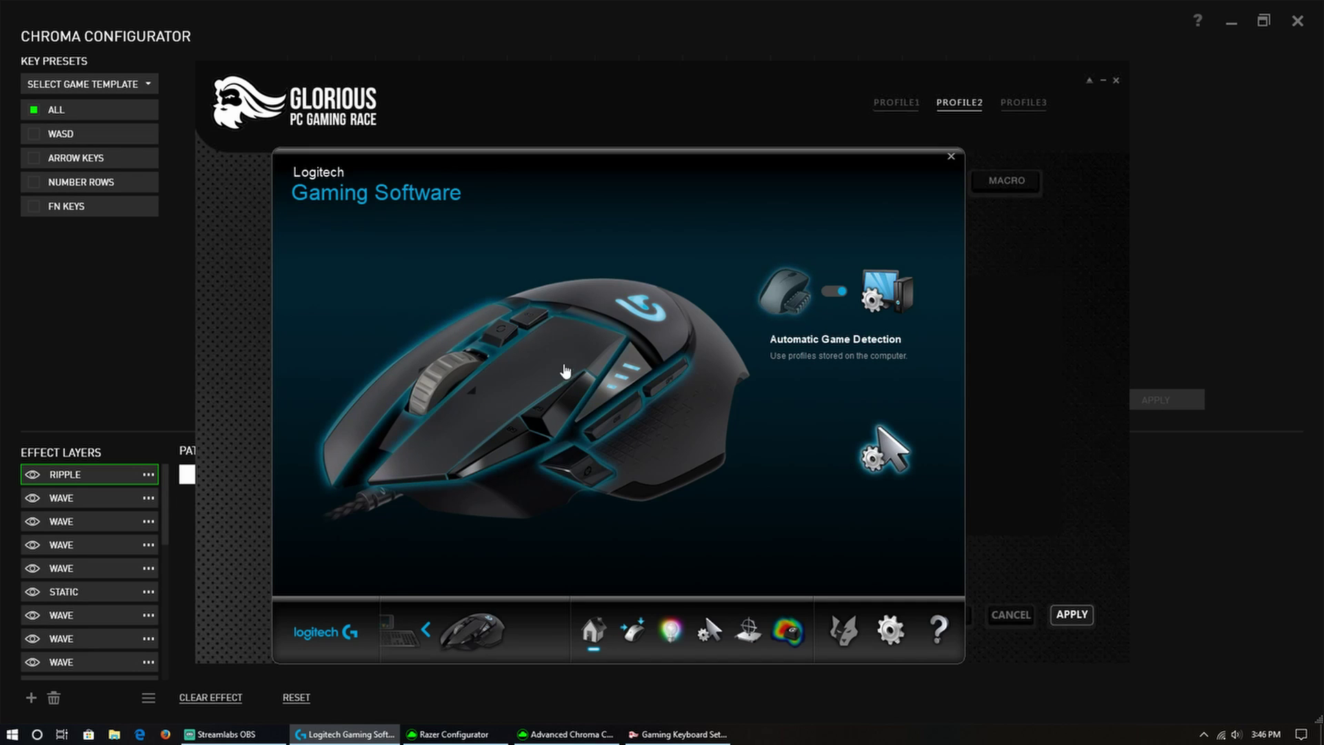
{"action": "left_click", "coordinate": [878, 460]}
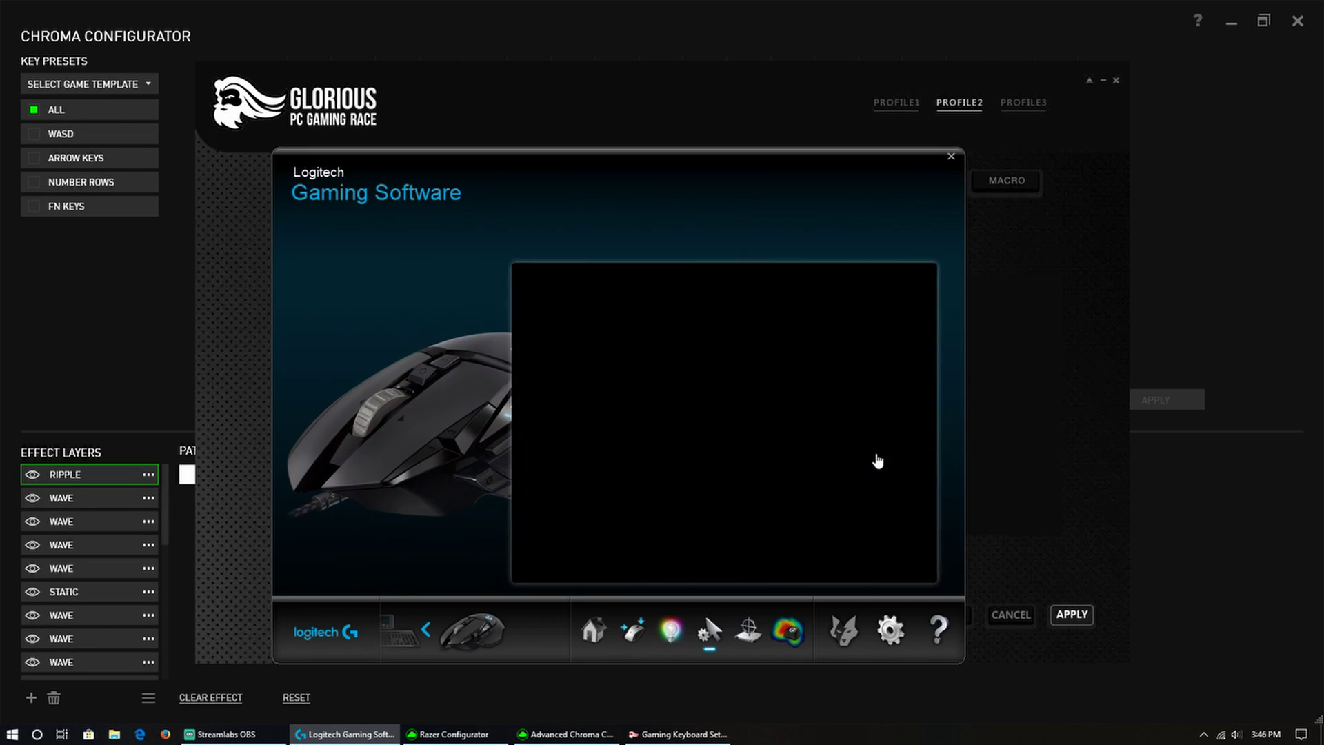
Step: Close Logitech Gaming Software and drag the Glorious window toward the right edge
{"action": "left_click", "coordinate": [950, 157]}
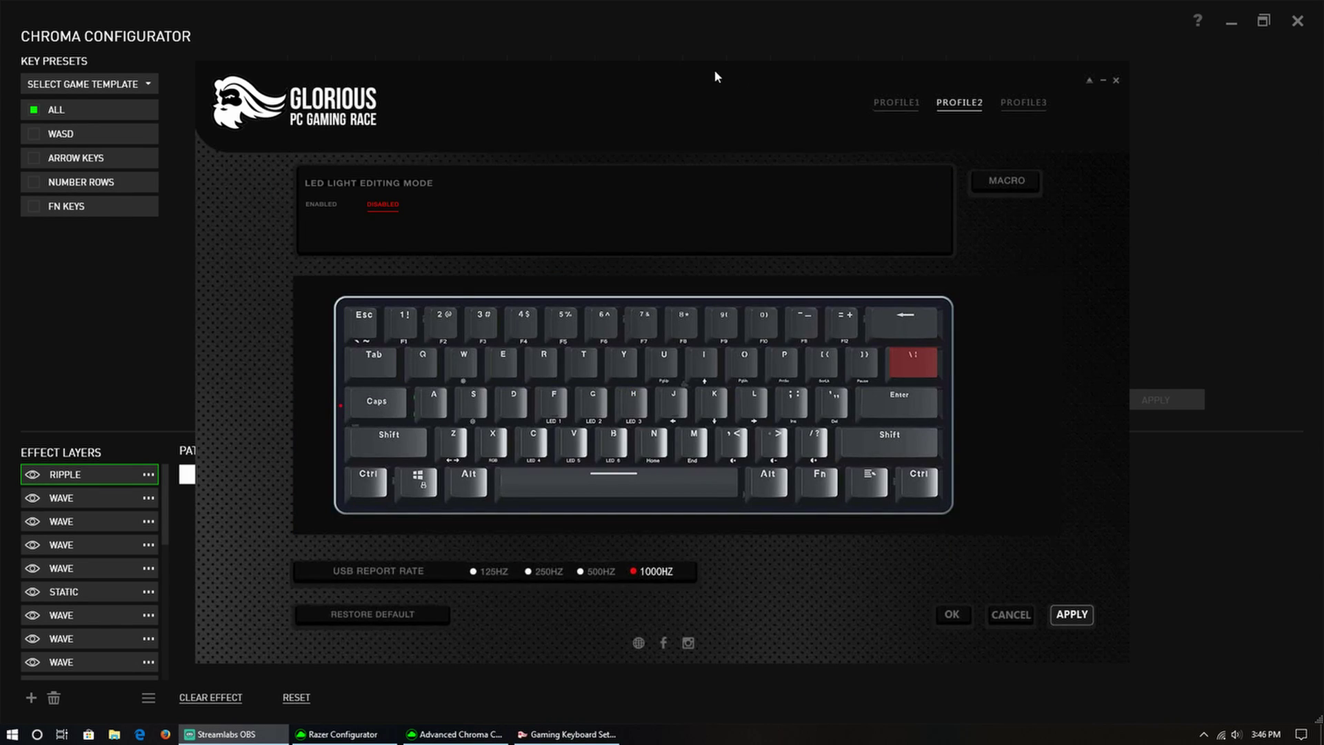
{"action": "left_click_drag", "start_coordinate": [649, 65], "coordinate": [1323, 97]}
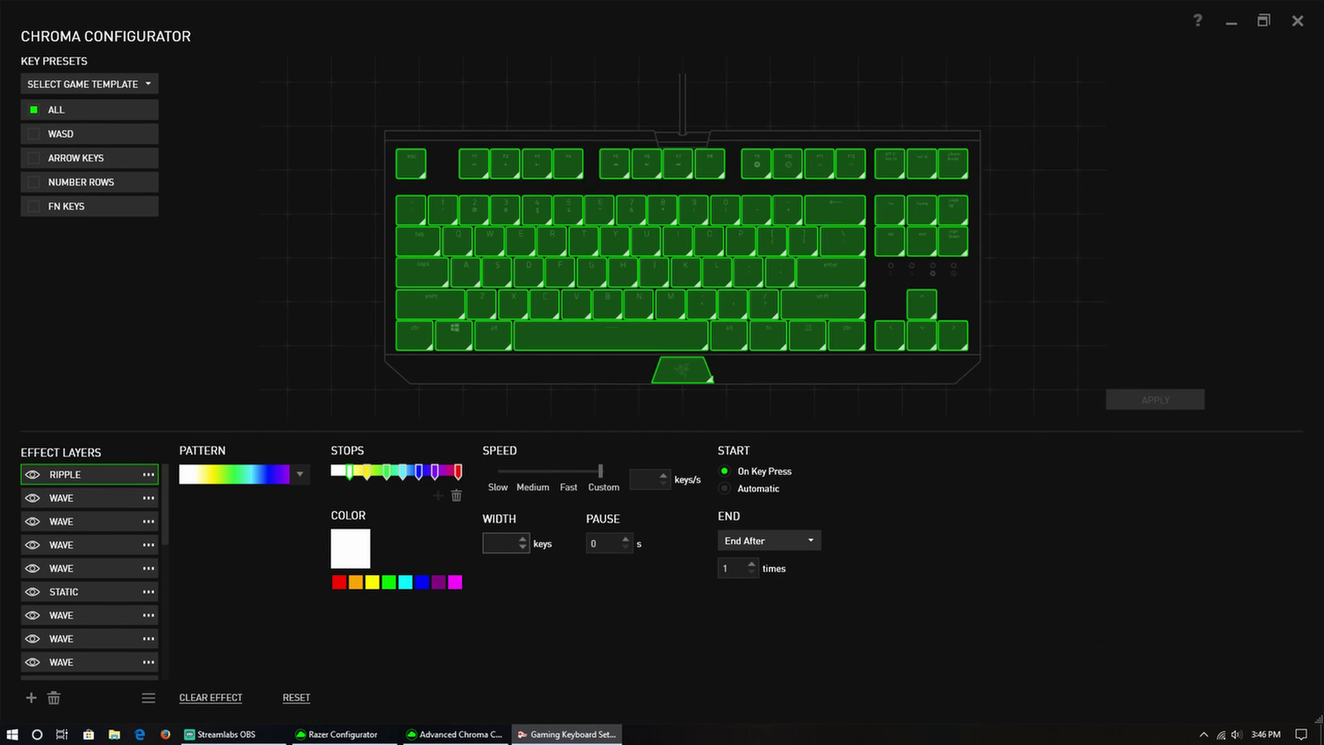
{"action": "mouse_move", "coordinate": [1323, 96]}
{"action": "left_mouse_down"}
{"action": "mouse_move", "coordinate": [726, 91]}
{"action": "mouse_move", "coordinate": [1323, 96]}
{"action": "left_mouse_up"}
{"action": "mouse_move", "coordinate": [886, 246]}
{"action": "mouse_move", "coordinate": [774, 179]}
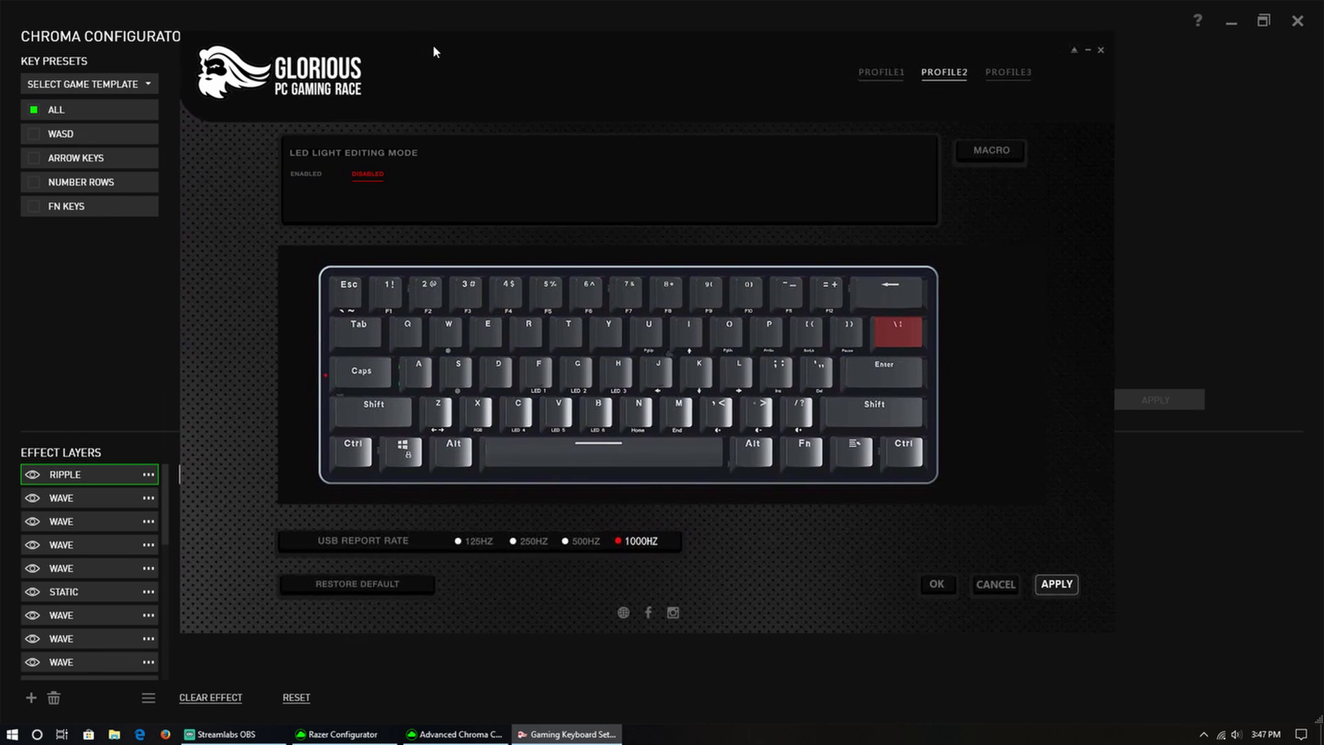
Step: Open Key Settings for the =+ key on the Profile 2 layout
{"action": "left_click_drag", "start_coordinate": [434, 52], "coordinate": [445, 50]}
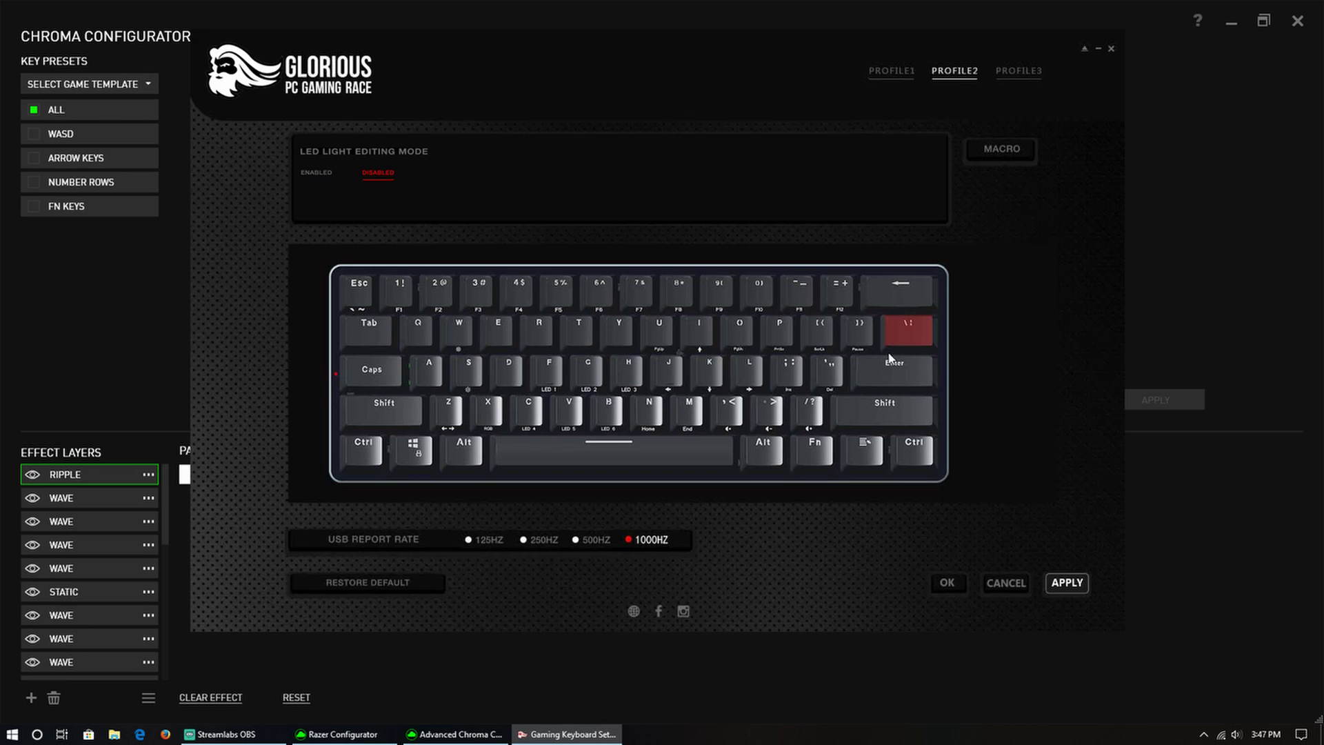
{"action": "left_click", "coordinate": [833, 303]}
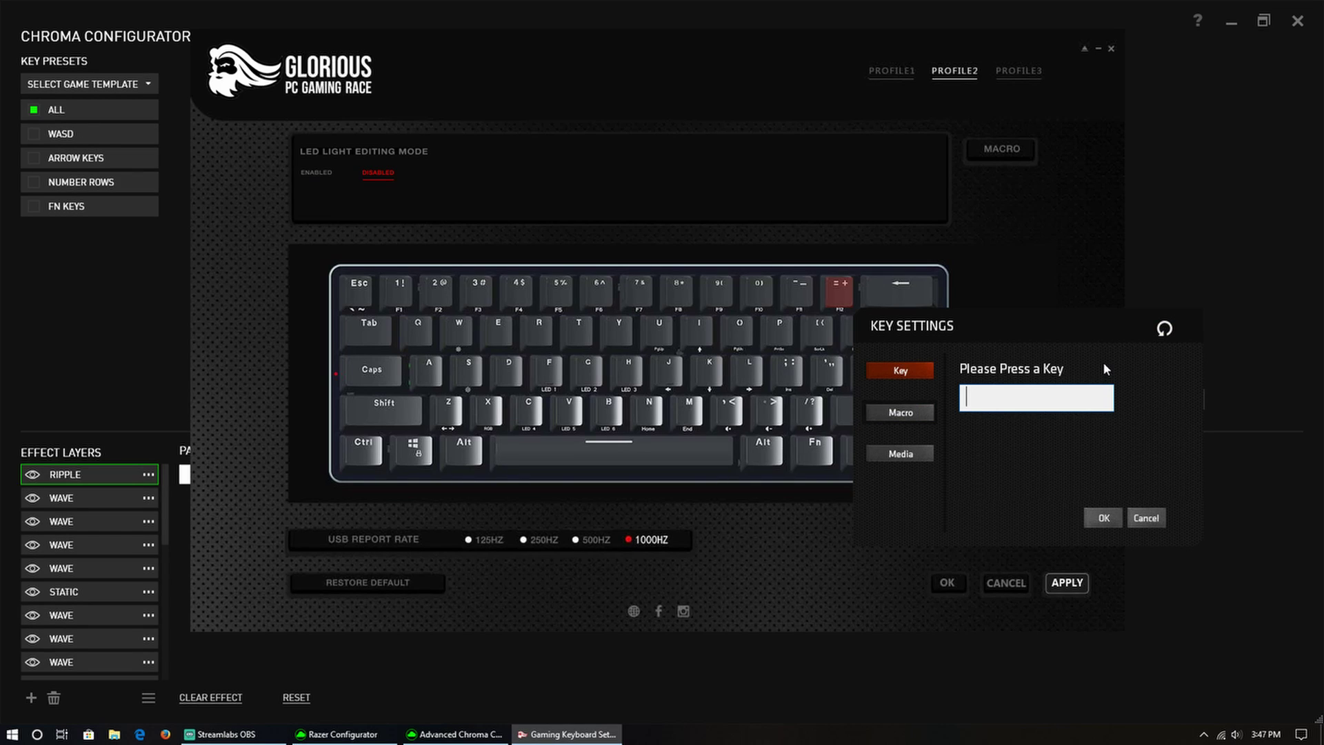
Step: Cancel the =+ remap, flip between Profile 1 and 2, and peek at import/export options
{"action": "left_click", "coordinate": [1146, 519]}
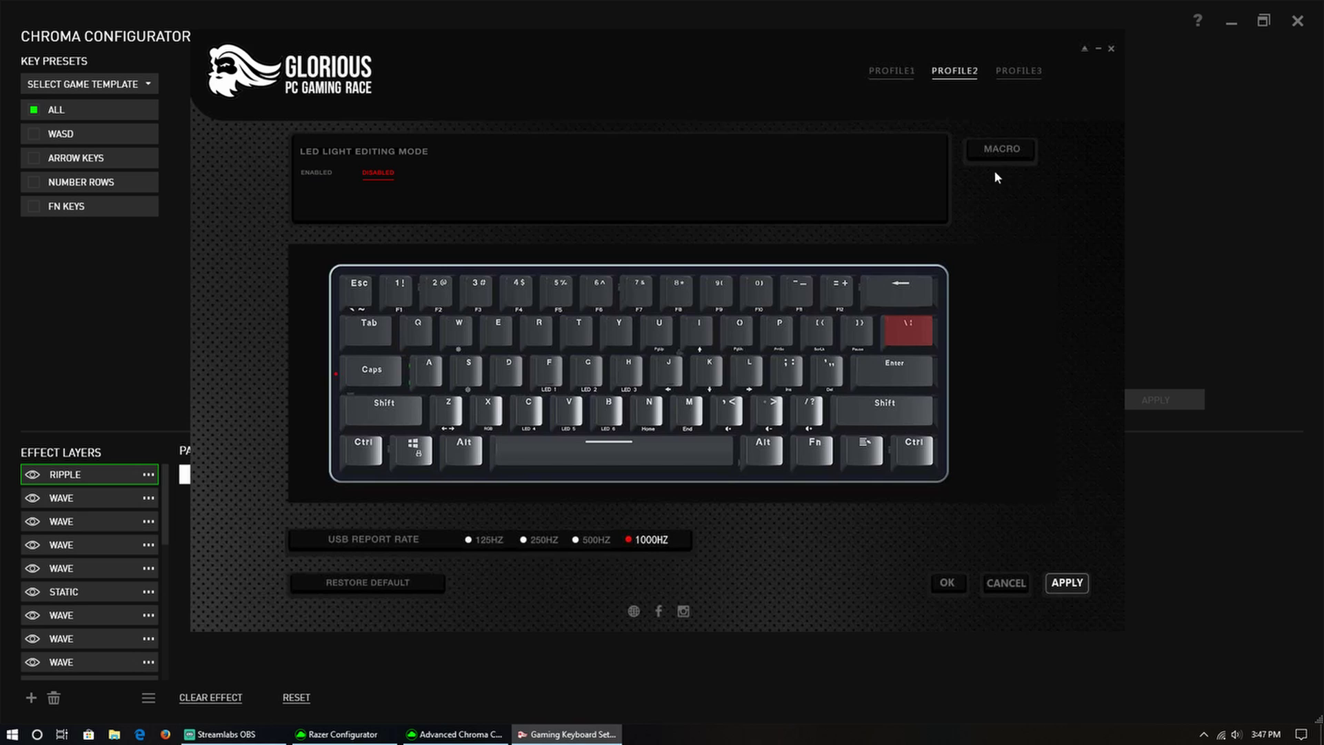
{"action": "left_click", "coordinate": [914, 75]}
{"action": "left_click", "coordinate": [958, 75]}
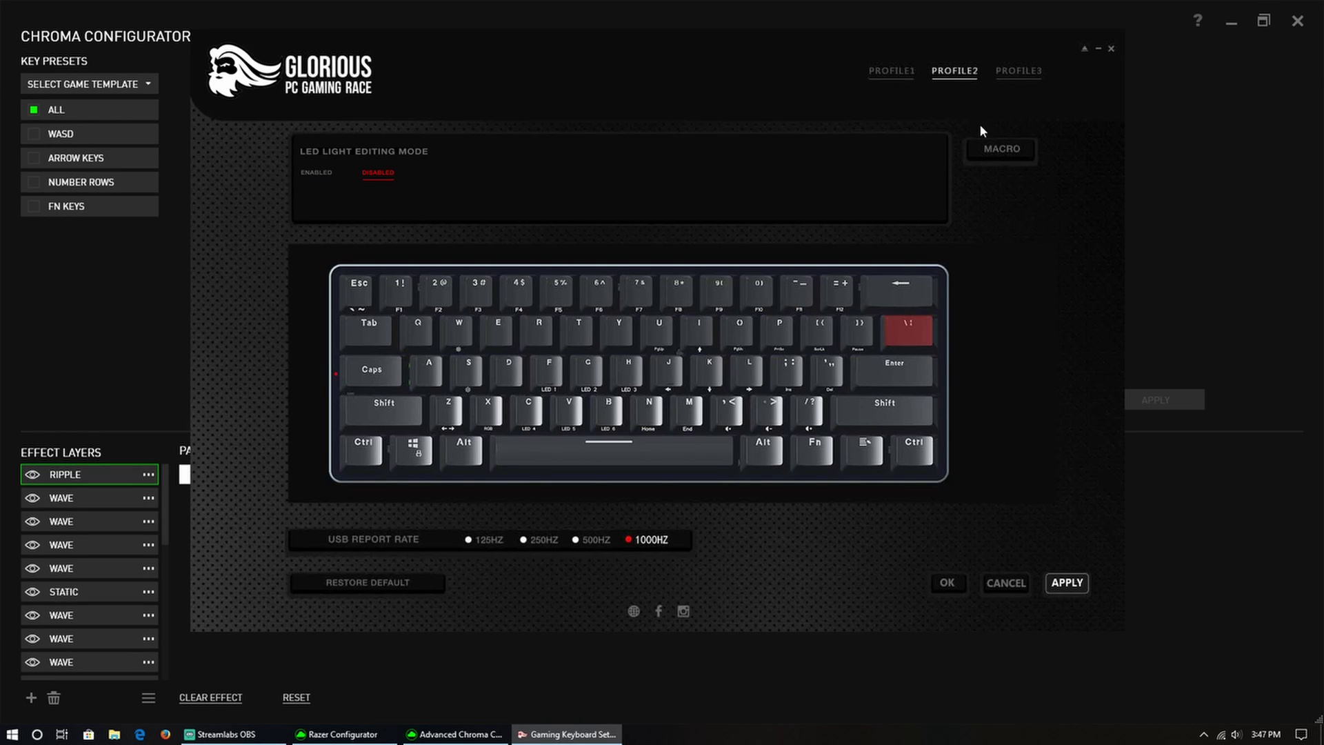
{"action": "left_click", "coordinate": [1084, 49]}
Step: Open and cancel the macro and \| key settings, then push the window aside
{"action": "left_click", "coordinate": [1003, 148]}
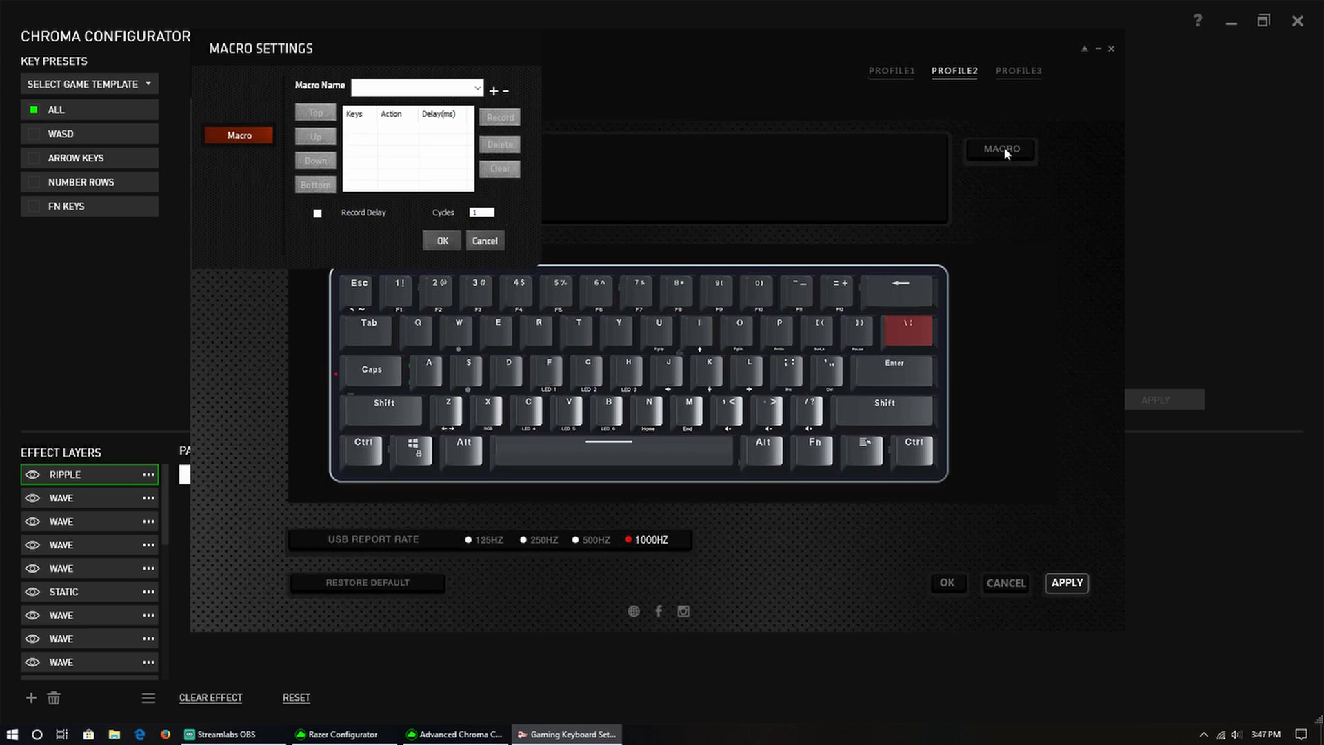
{"action": "left_click", "coordinate": [486, 242]}
{"action": "left_click", "coordinate": [907, 329]}
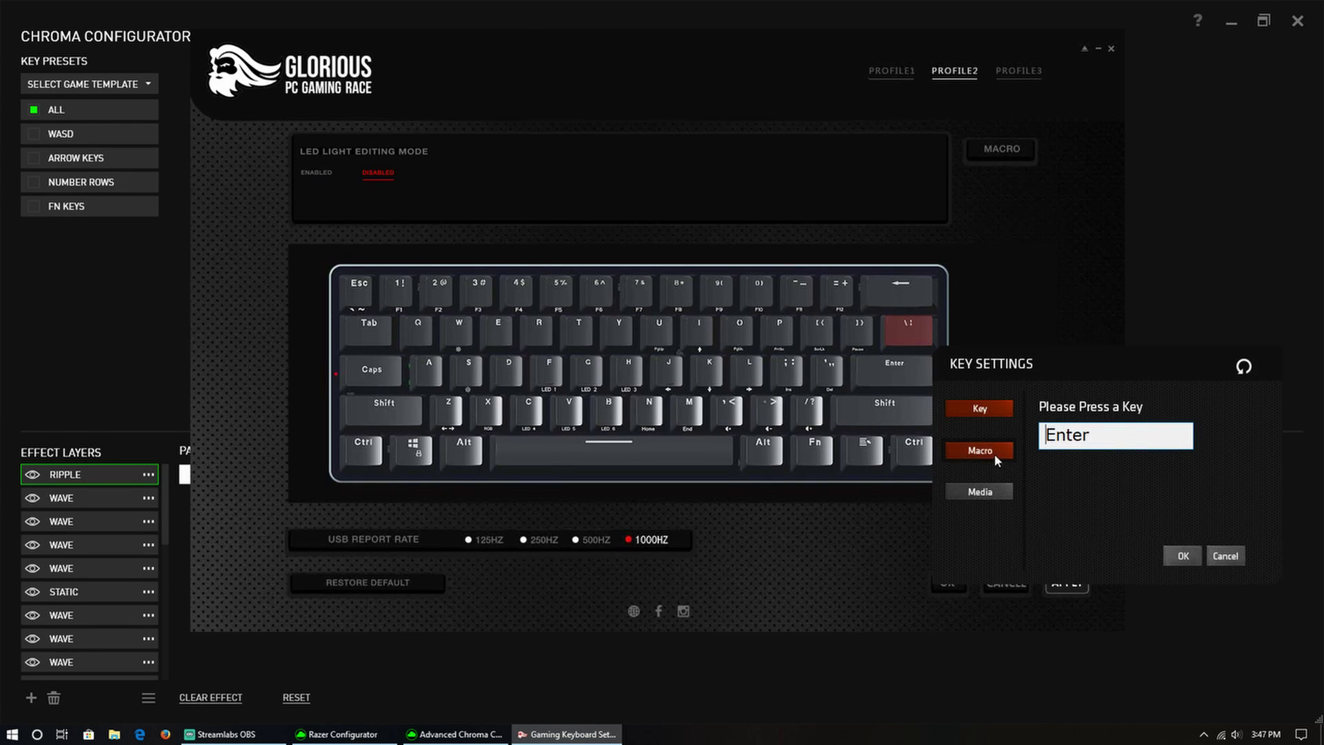
{"action": "left_click", "coordinate": [1234, 557]}
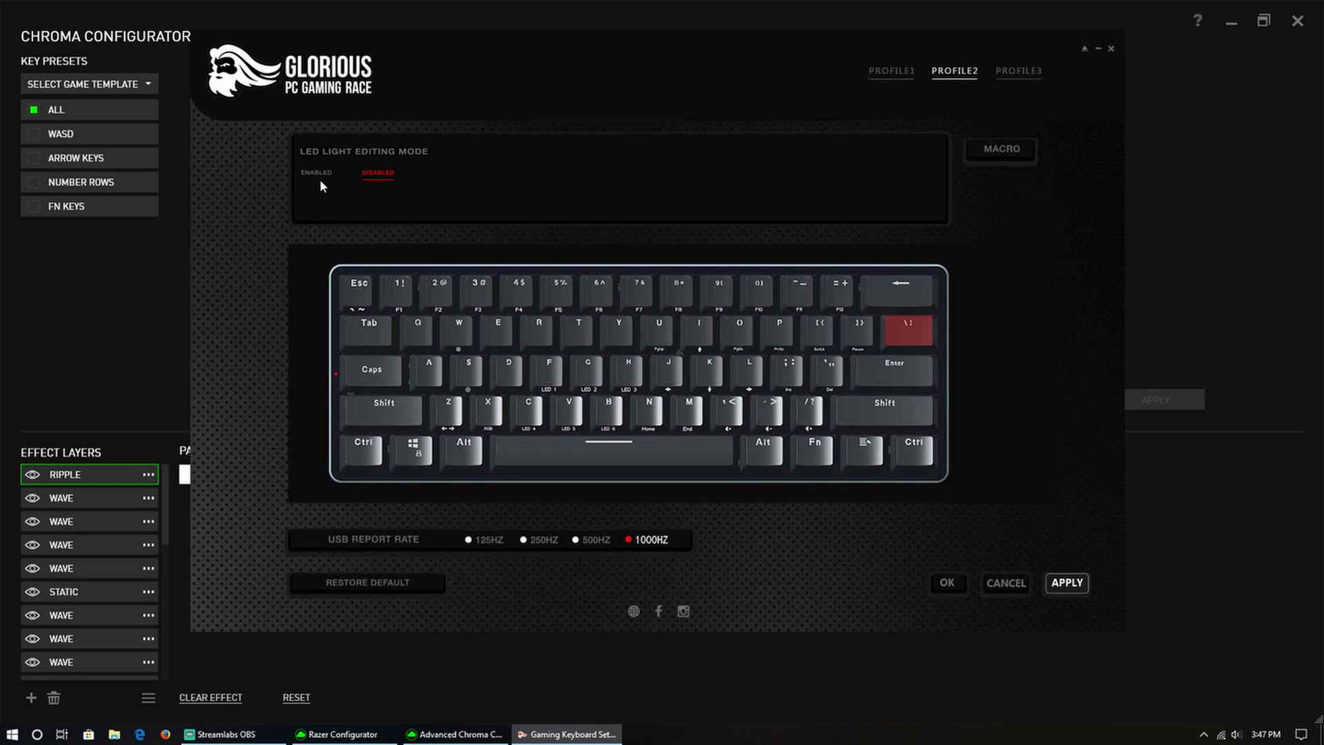
{"action": "left_click_drag", "start_coordinate": [629, 53], "coordinate": [1298, 342]}
Step: Inspect the Wave effect layers in Chroma Configurator, then bring Glorious settings back
{"action": "left_click", "coordinate": [62, 498]}
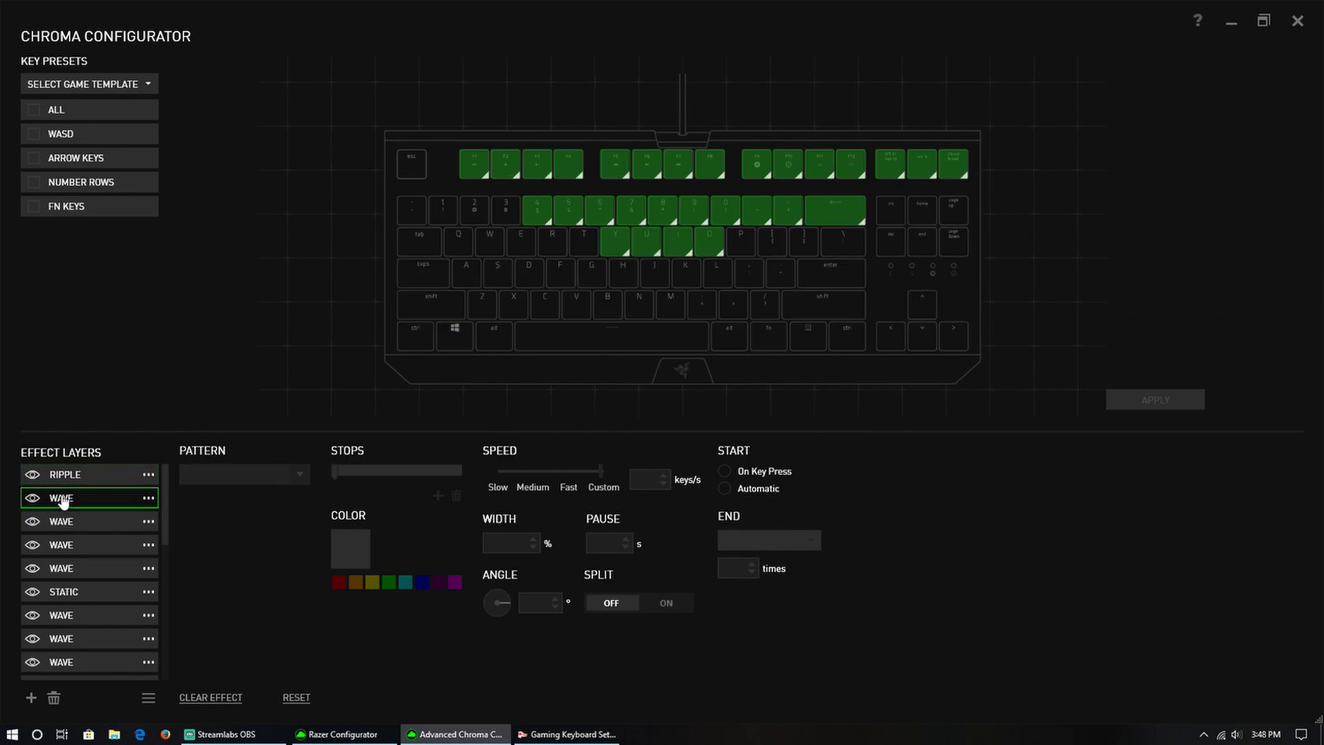
{"action": "left_click", "coordinate": [61, 545]}
{"action": "left_click", "coordinate": [60, 568], "text": "ctrl"}
{"action": "left_click", "coordinate": [566, 733]}
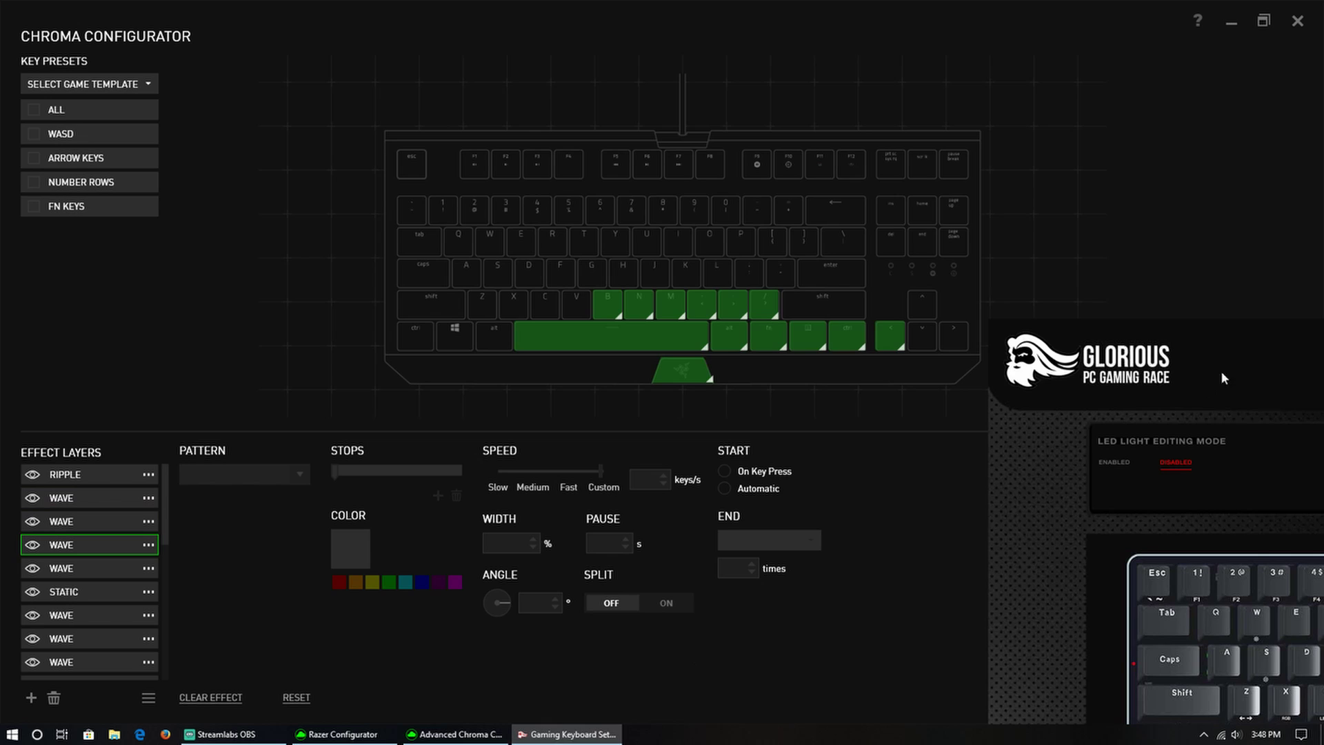
Step: Centre the Glorious window and enable LED light editing on Profile 2
{"action": "left_click_drag", "start_coordinate": [1180, 346], "coordinate": [438, 63]}
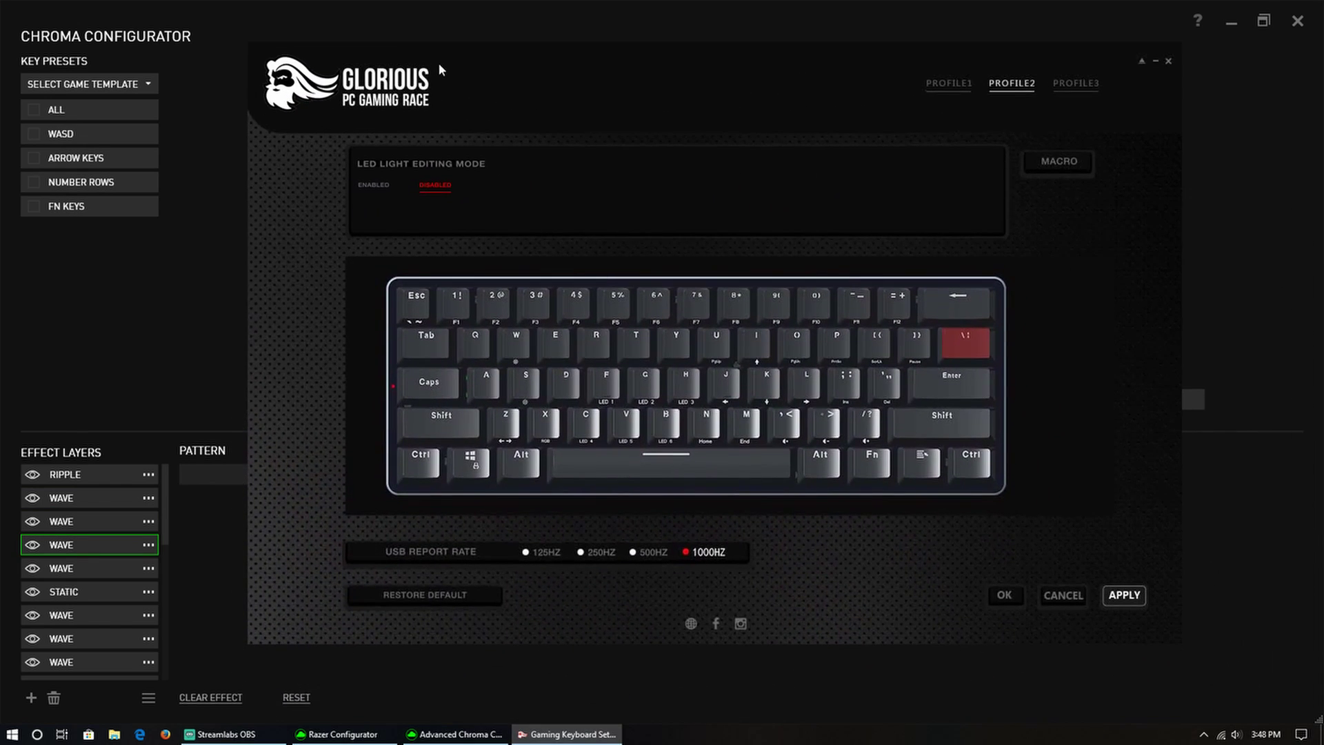
{"action": "left_click", "coordinate": [382, 185]}
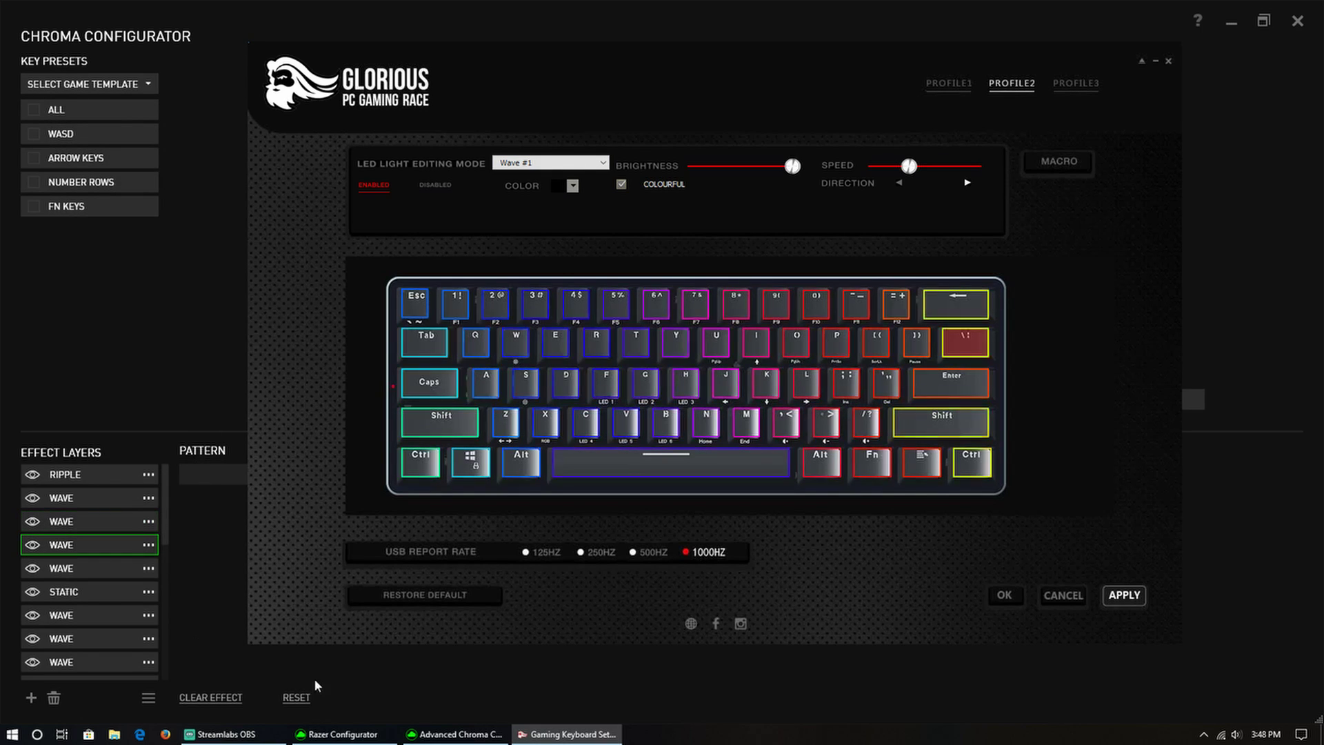
Step: Cycle the lighting effect through Wave #2, Sprialing wave, Ripple graff and Heartbeat Sensor
{"action": "left_click", "coordinate": [529, 162]}
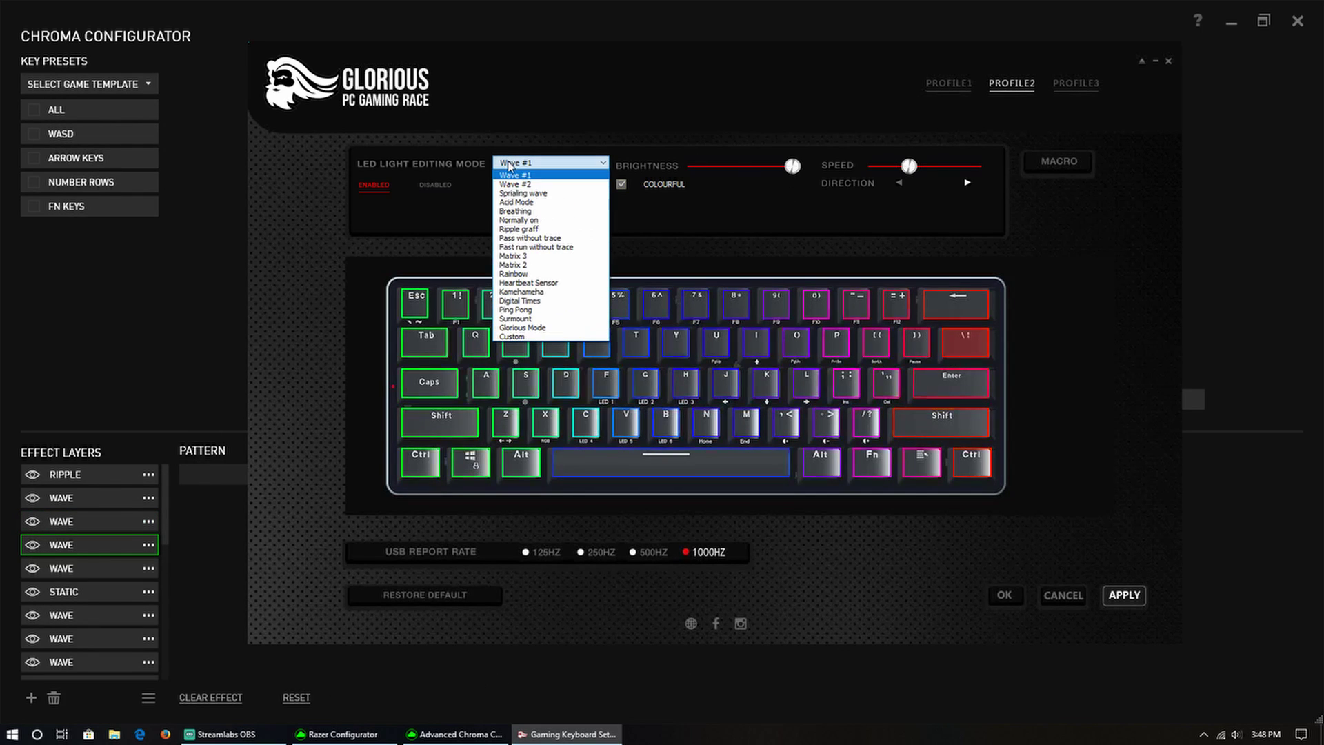
{"action": "left_click", "coordinate": [537, 185]}
{"action": "left_click", "coordinate": [576, 164]}
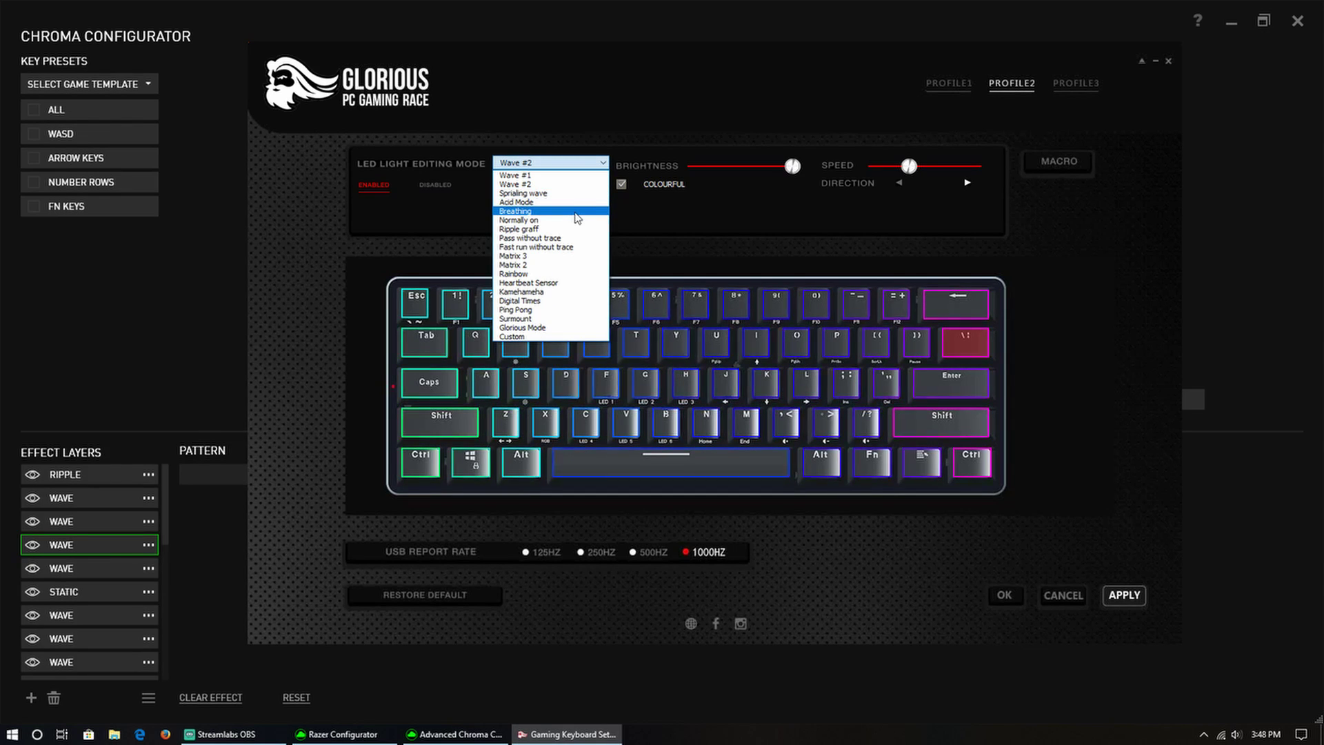
{"action": "left_click", "coordinate": [566, 193]}
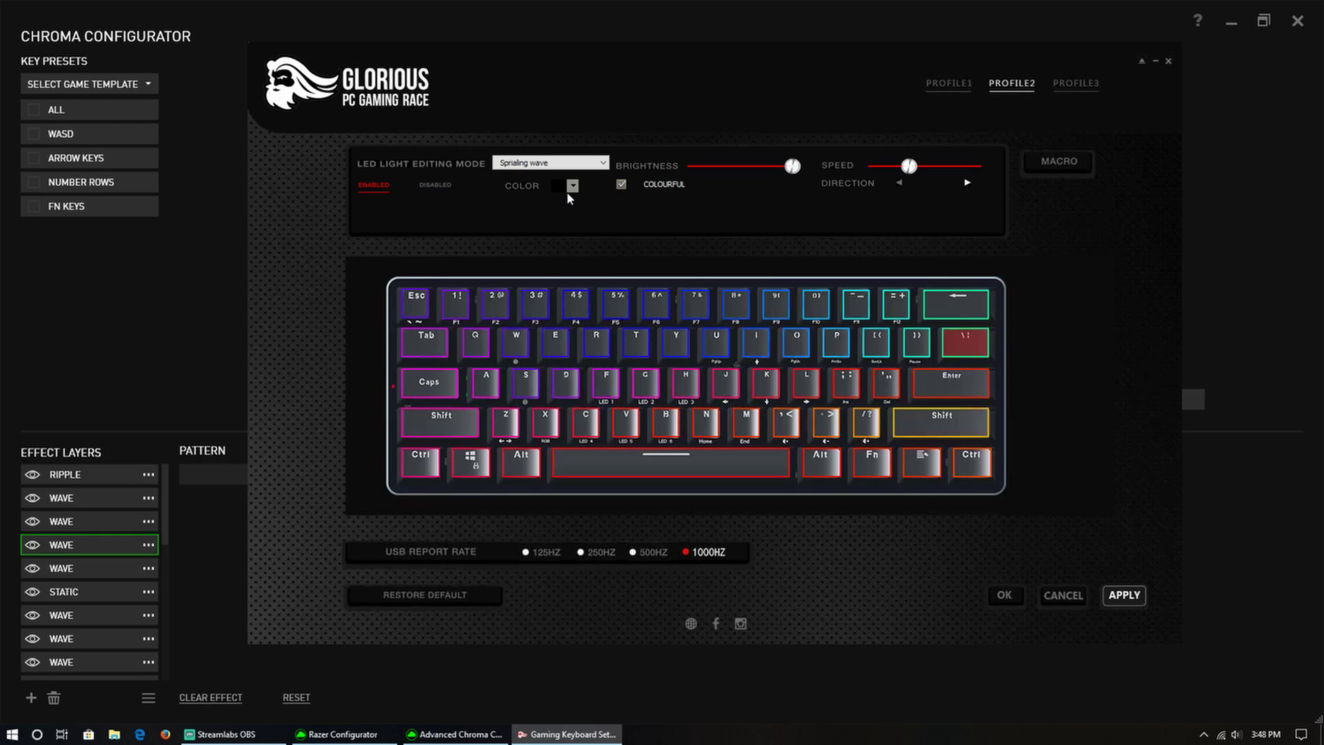
{"action": "left_click", "coordinate": [567, 163]}
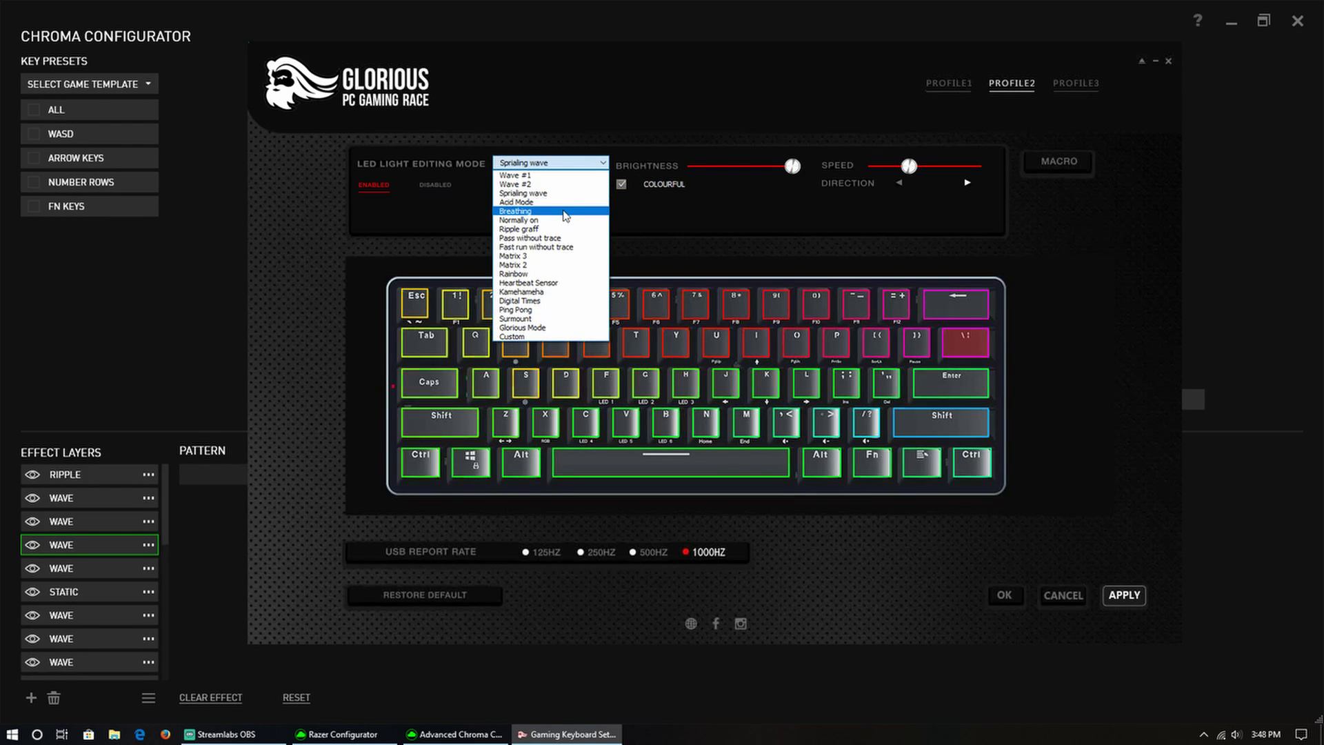
{"action": "left_click", "coordinate": [540, 228]}
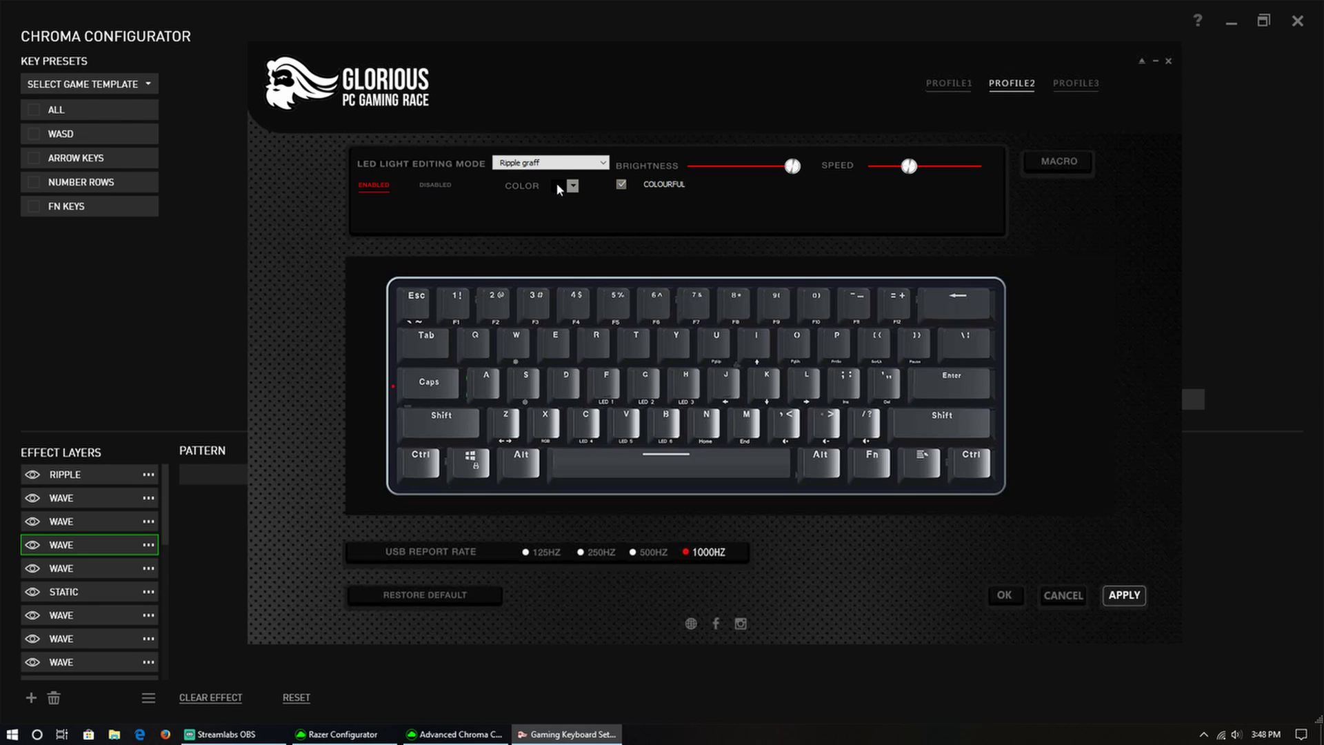
{"action": "left_click", "coordinate": [539, 163]}
{"action": "left_click", "coordinate": [520, 284]}
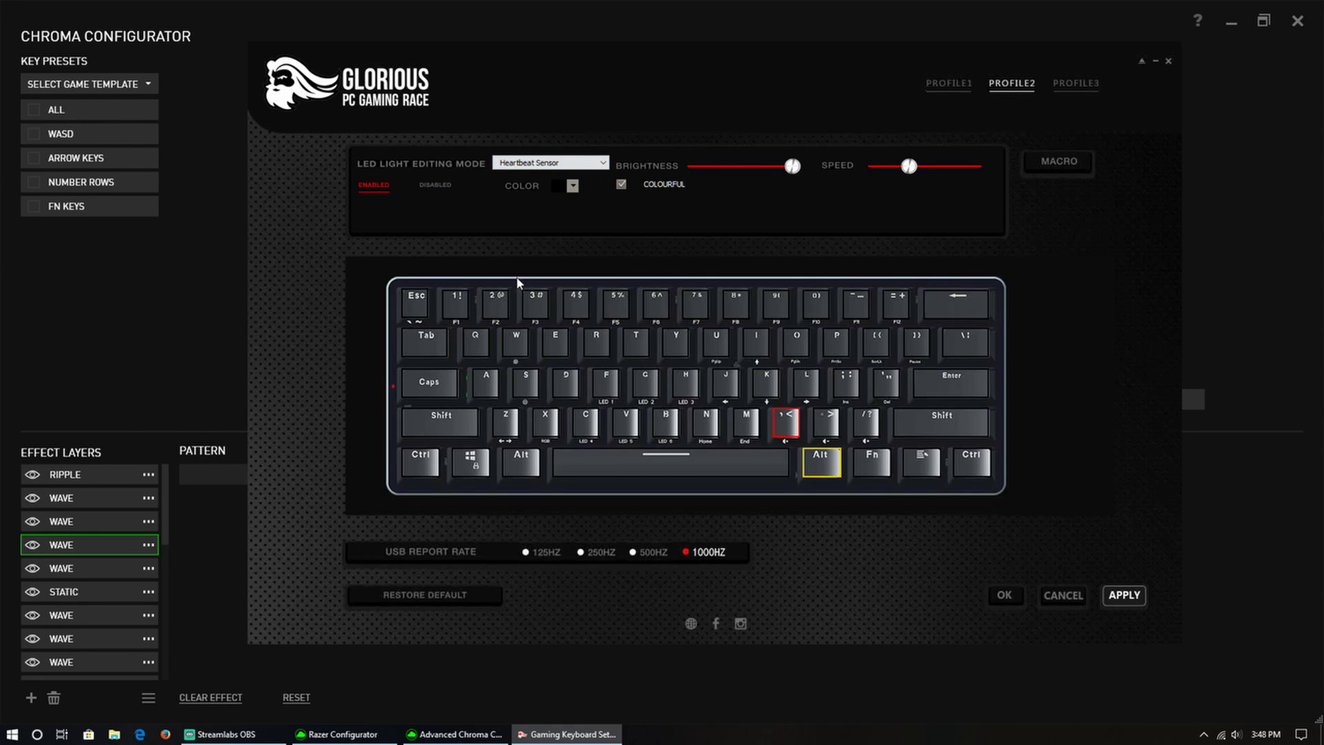
Step: Keep Heartbeat Sensor, lower brightness to mid-level and tweak the speed
{"action": "left_click", "coordinate": [558, 162]}
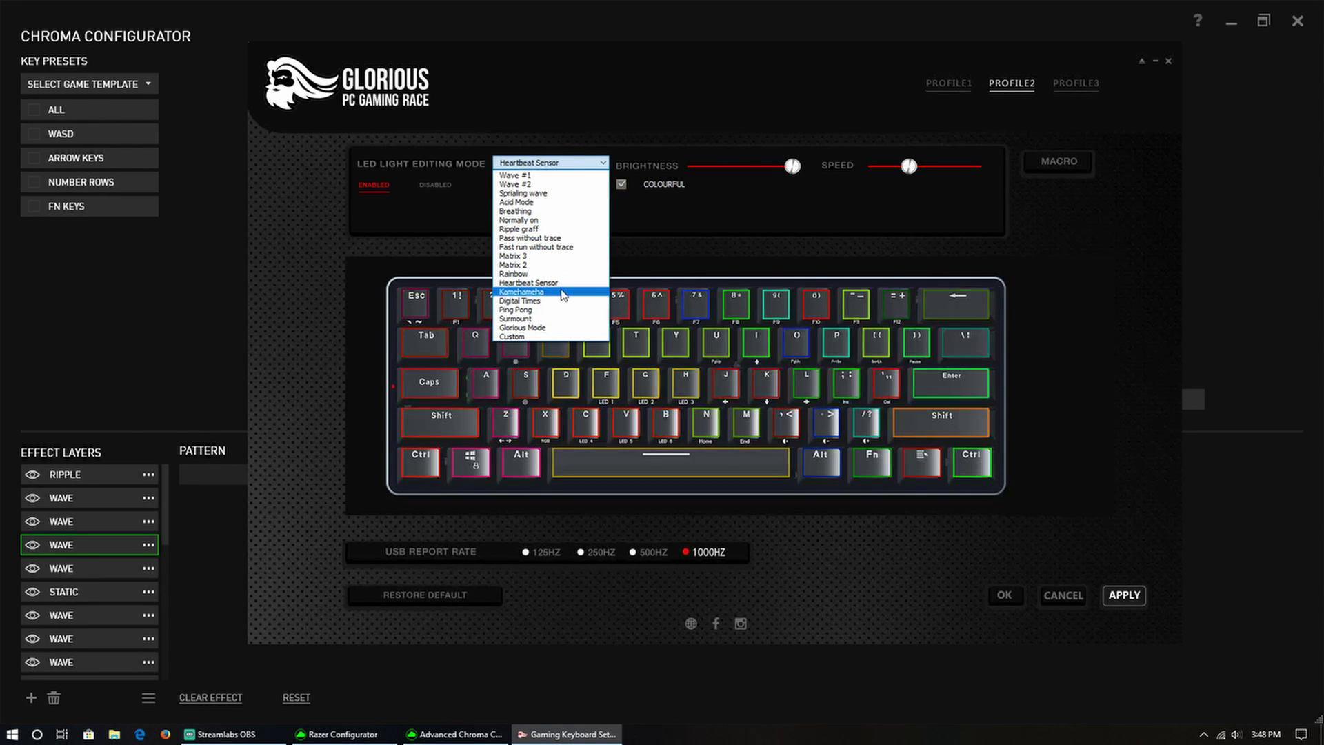
{"action": "left_click", "coordinate": [842, 206]}
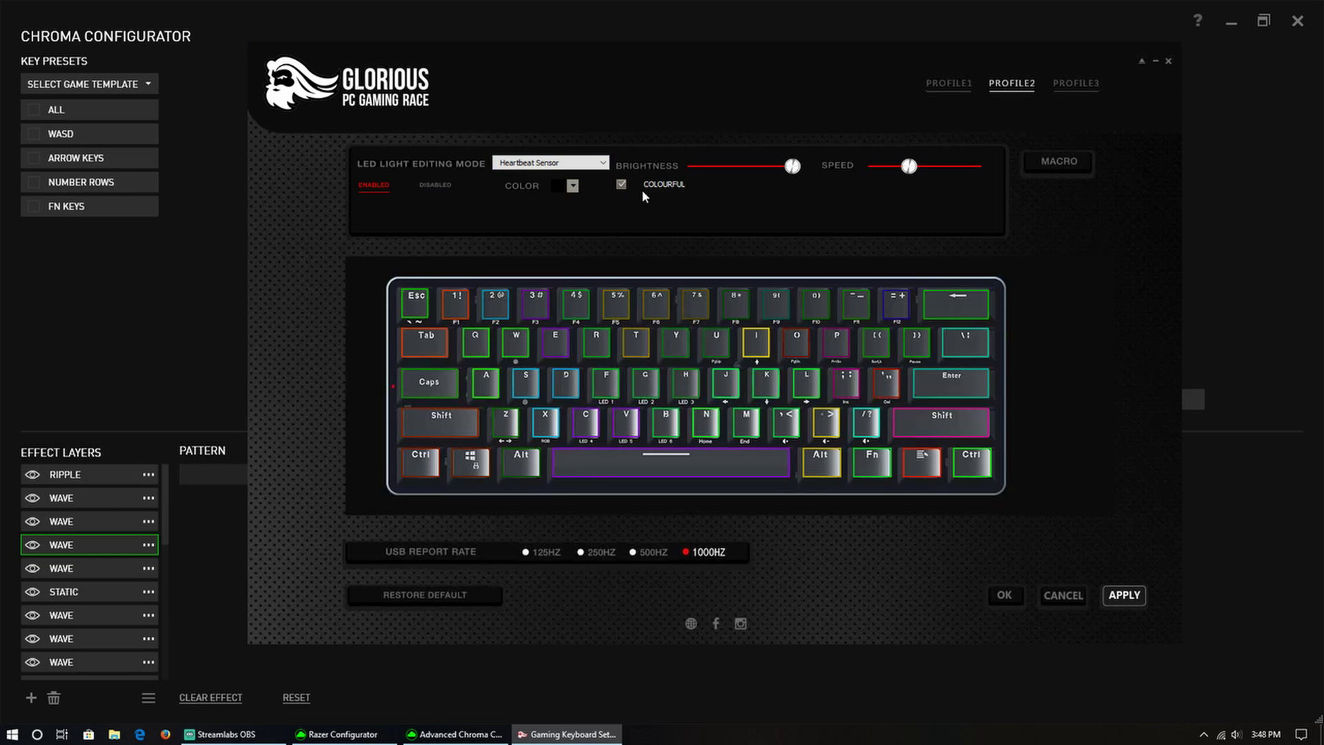
{"action": "left_click_drag", "start_coordinate": [781, 168], "coordinate": [704, 166]}
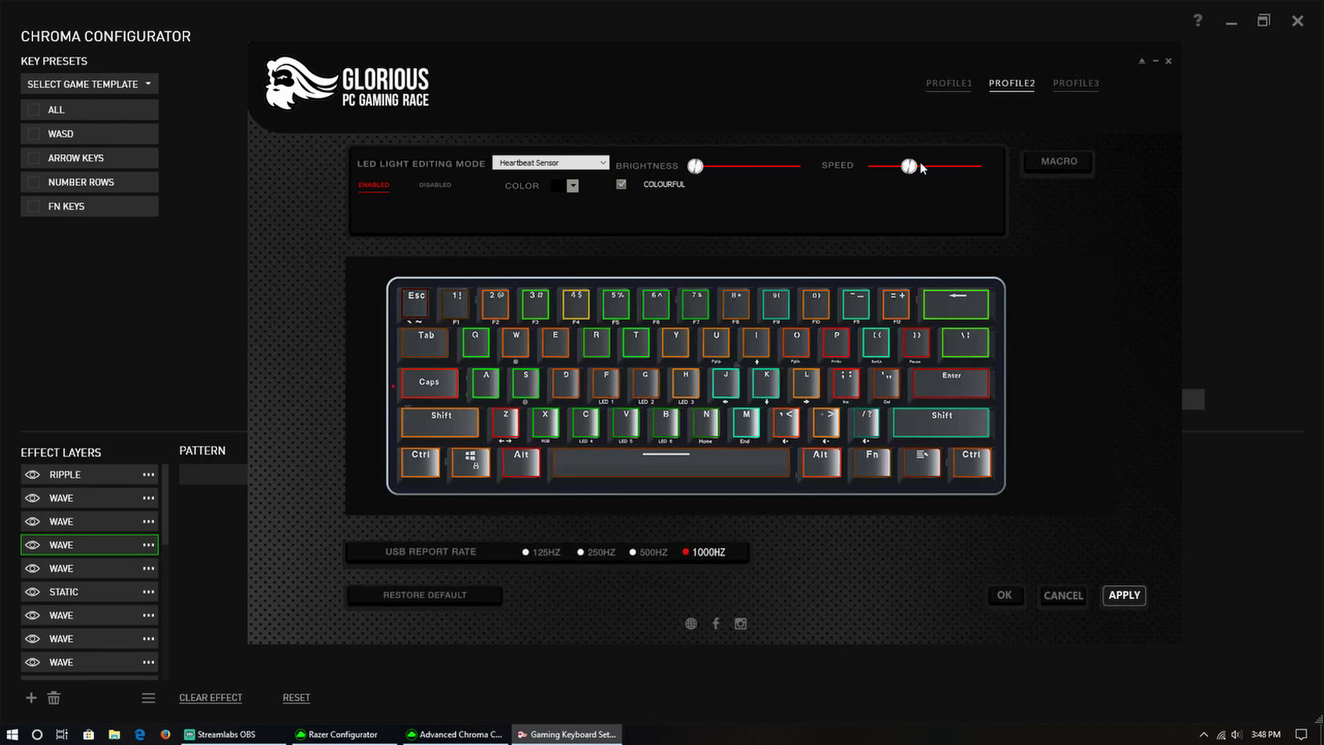
{"action": "mouse_move", "coordinate": [908, 166]}
{"action": "left_mouse_down"}
{"action": "mouse_move", "coordinate": [873, 178]}
{"action": "mouse_move", "coordinate": [909, 168]}
{"action": "left_mouse_up"}
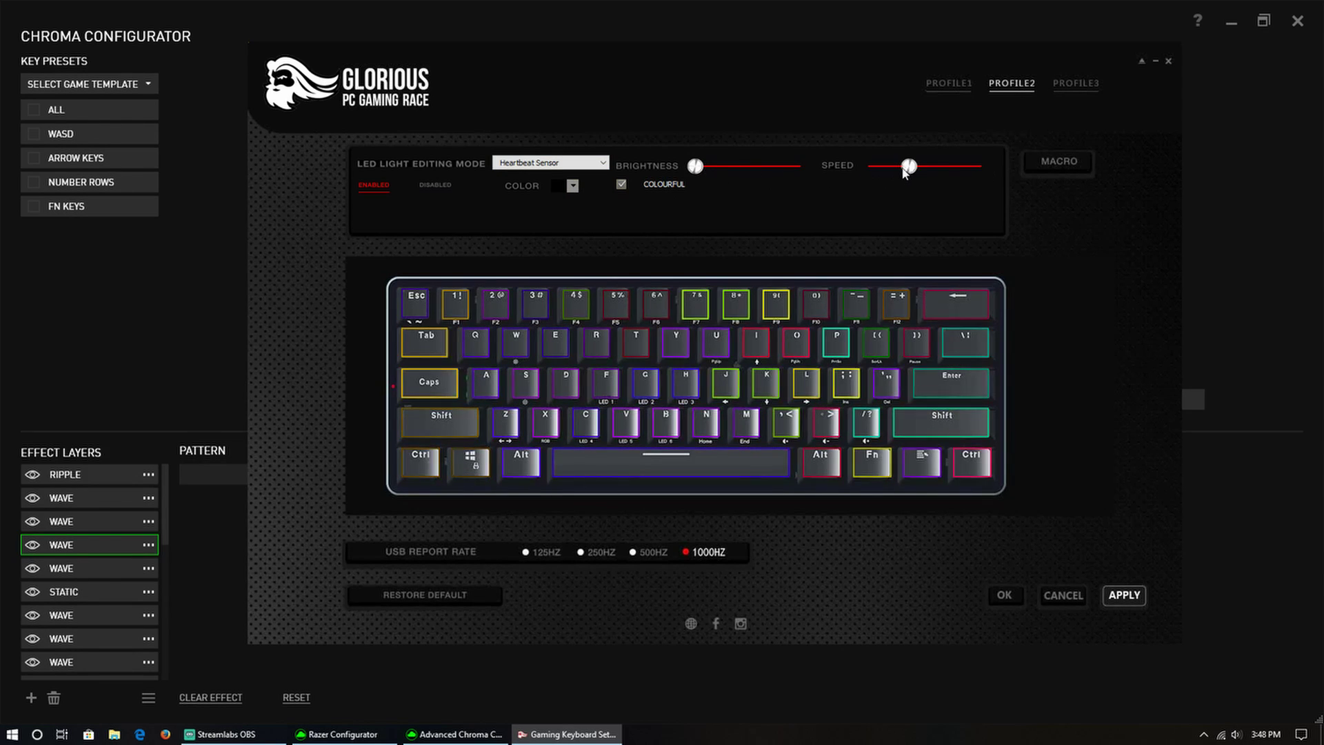
{"action": "left_click_drag", "start_coordinate": [695, 166], "coordinate": [743, 168]}
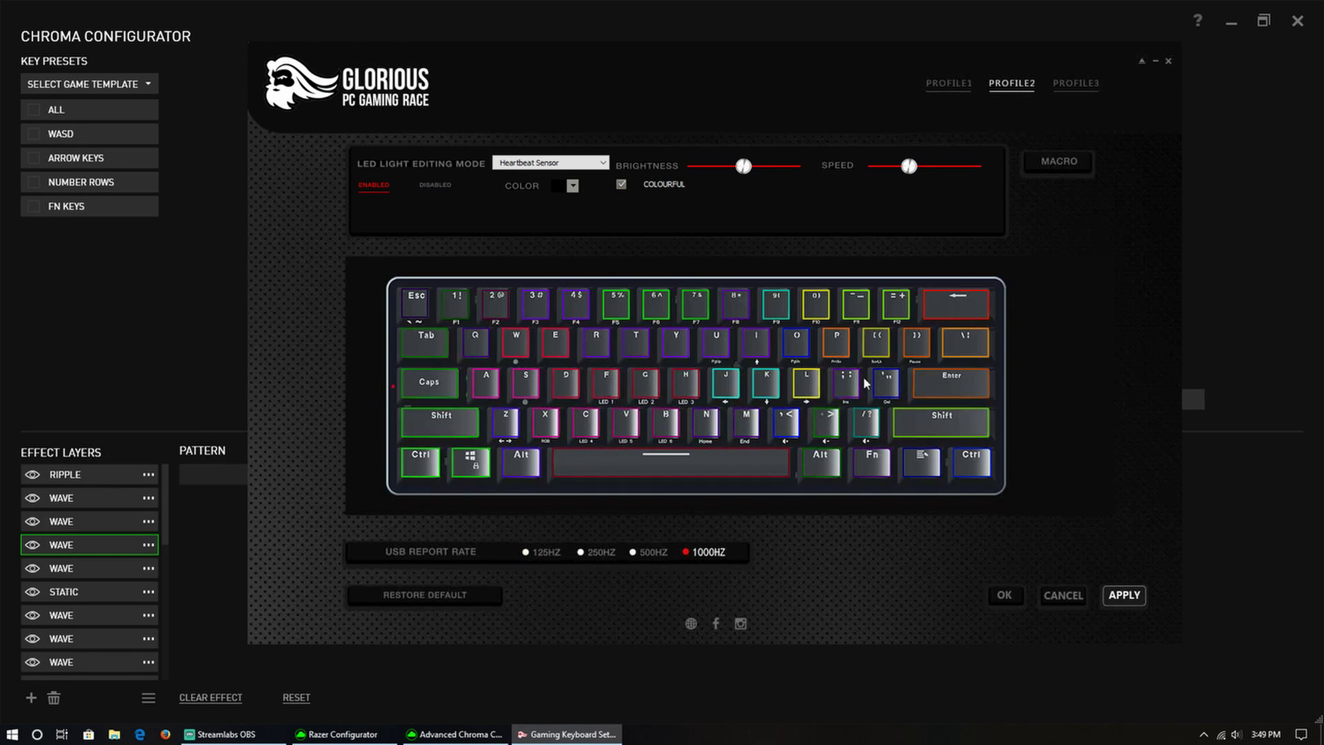
Step: Switch to Profile 1, enable its lighting, and raise brightness slightly
{"action": "left_click", "coordinate": [950, 83]}
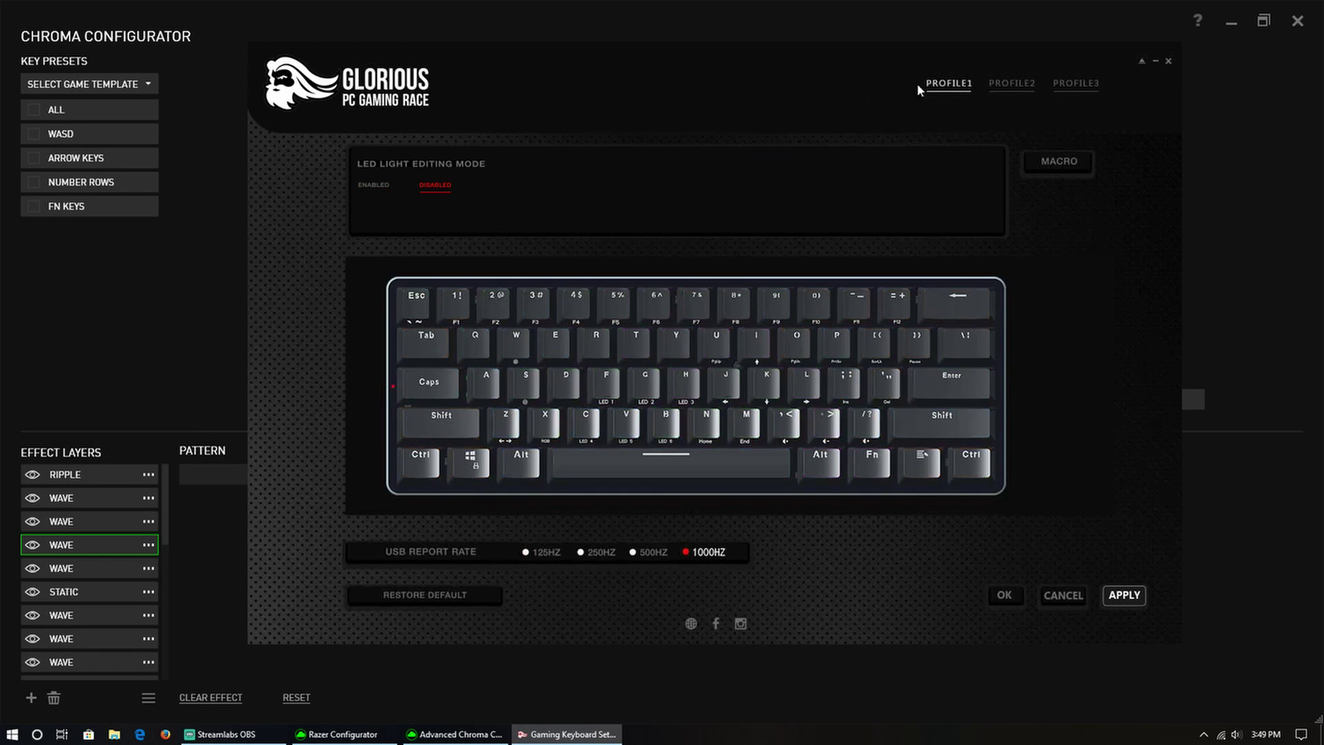
{"action": "left_click", "coordinate": [374, 186]}
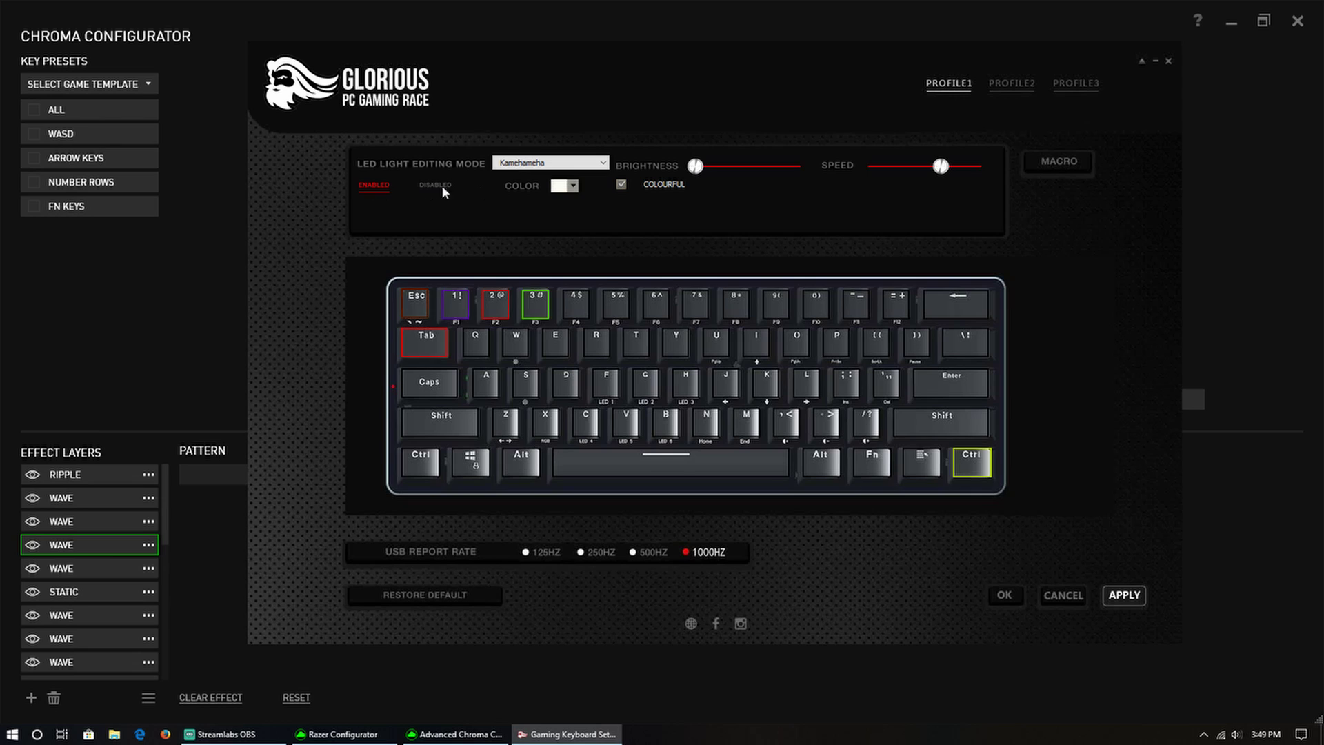
{"action": "left_click_drag", "start_coordinate": [695, 166], "coordinate": [718, 170]}
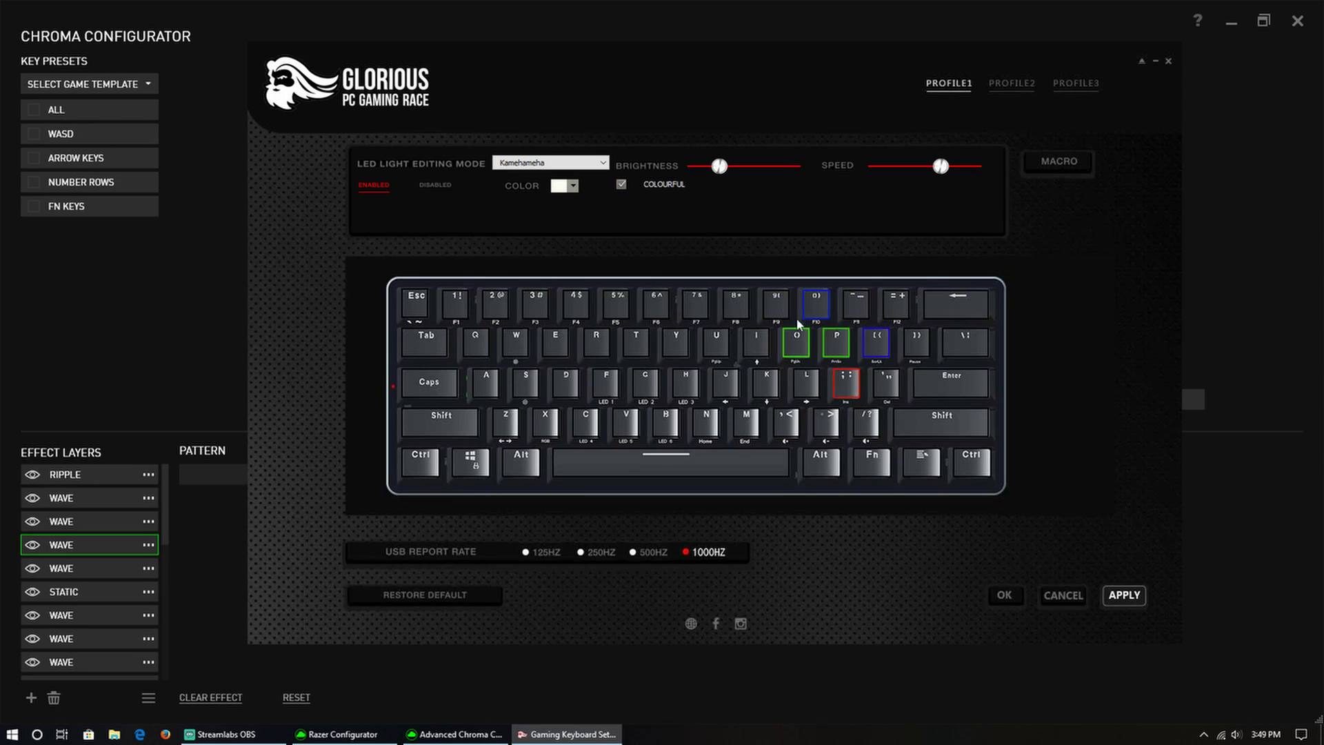
{"action": "left_click", "coordinate": [541, 163]}
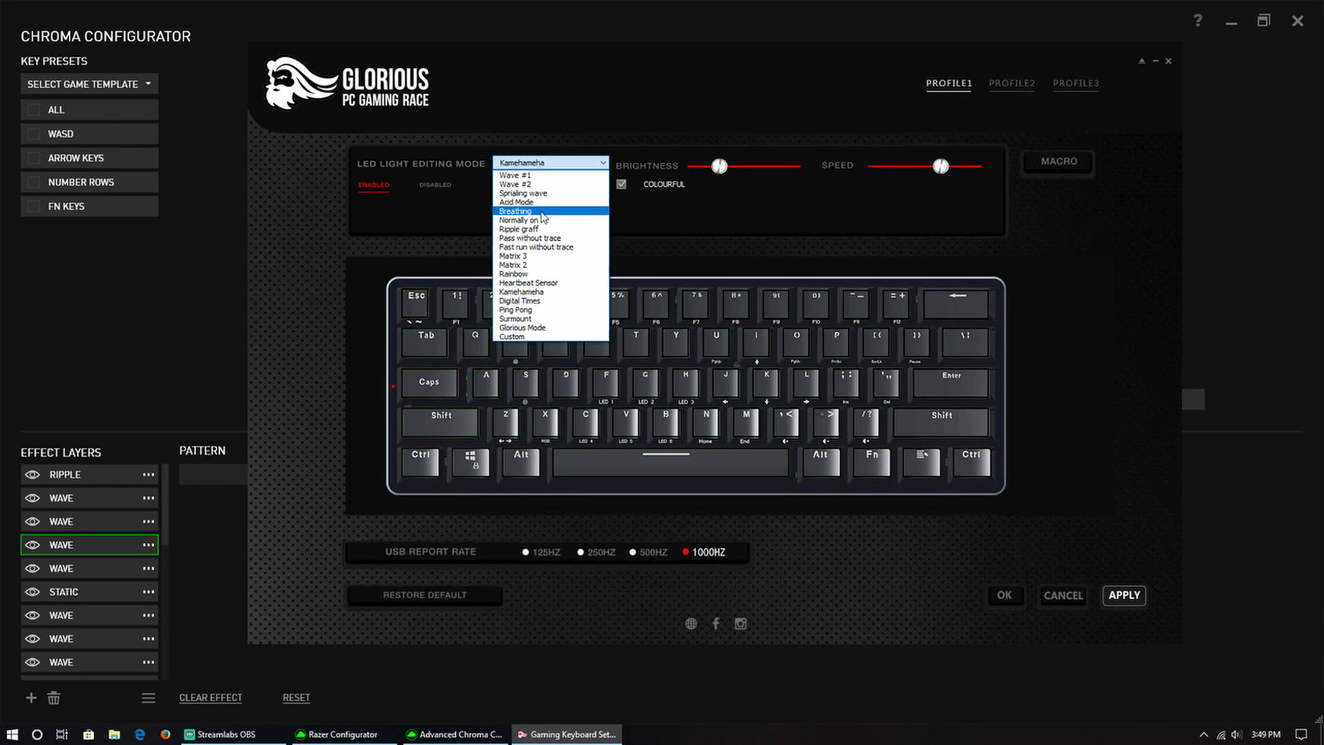
Step: Switch to Custom lighting and paint the 7& key red and the L key light grey
{"action": "left_click", "coordinate": [535, 336]}
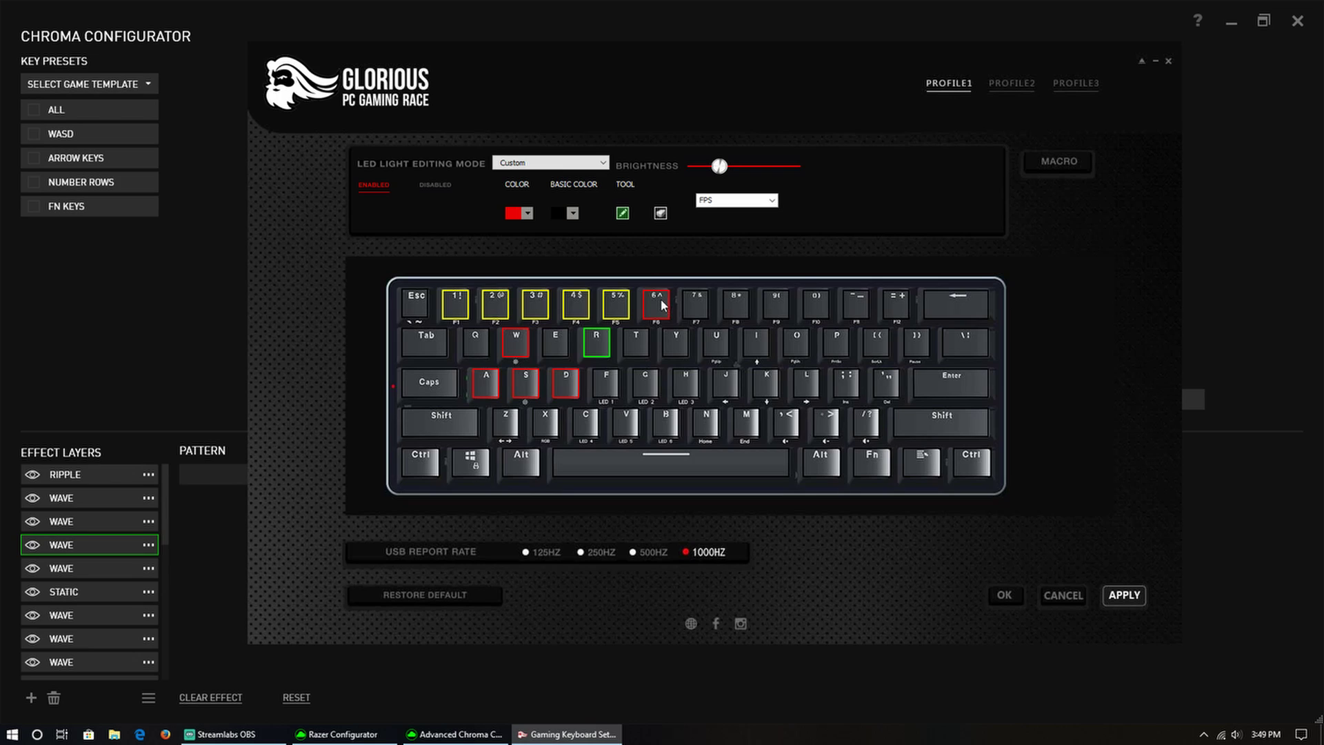
{"action": "left_click", "coordinate": [696, 302]}
{"action": "left_click", "coordinate": [528, 213]}
{"action": "left_click", "coordinate": [529, 238]}
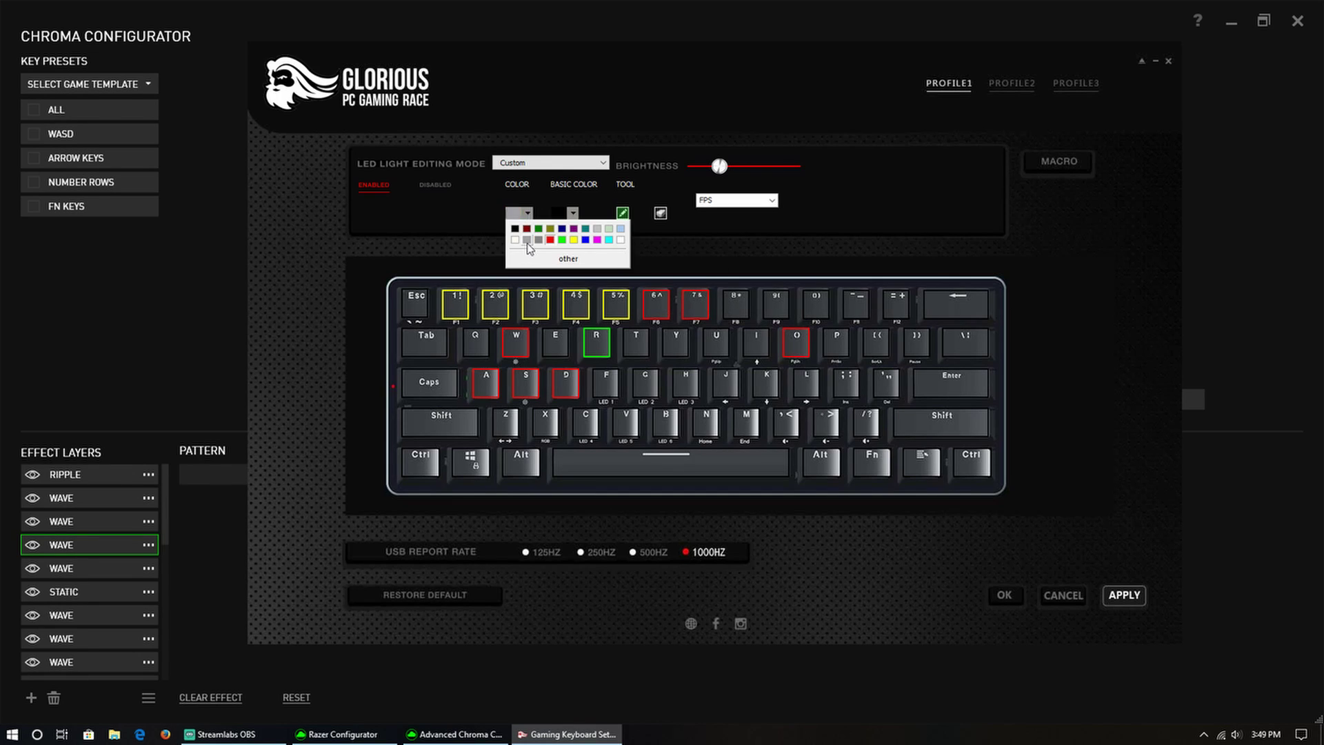
{"action": "left_click", "coordinate": [802, 385]}
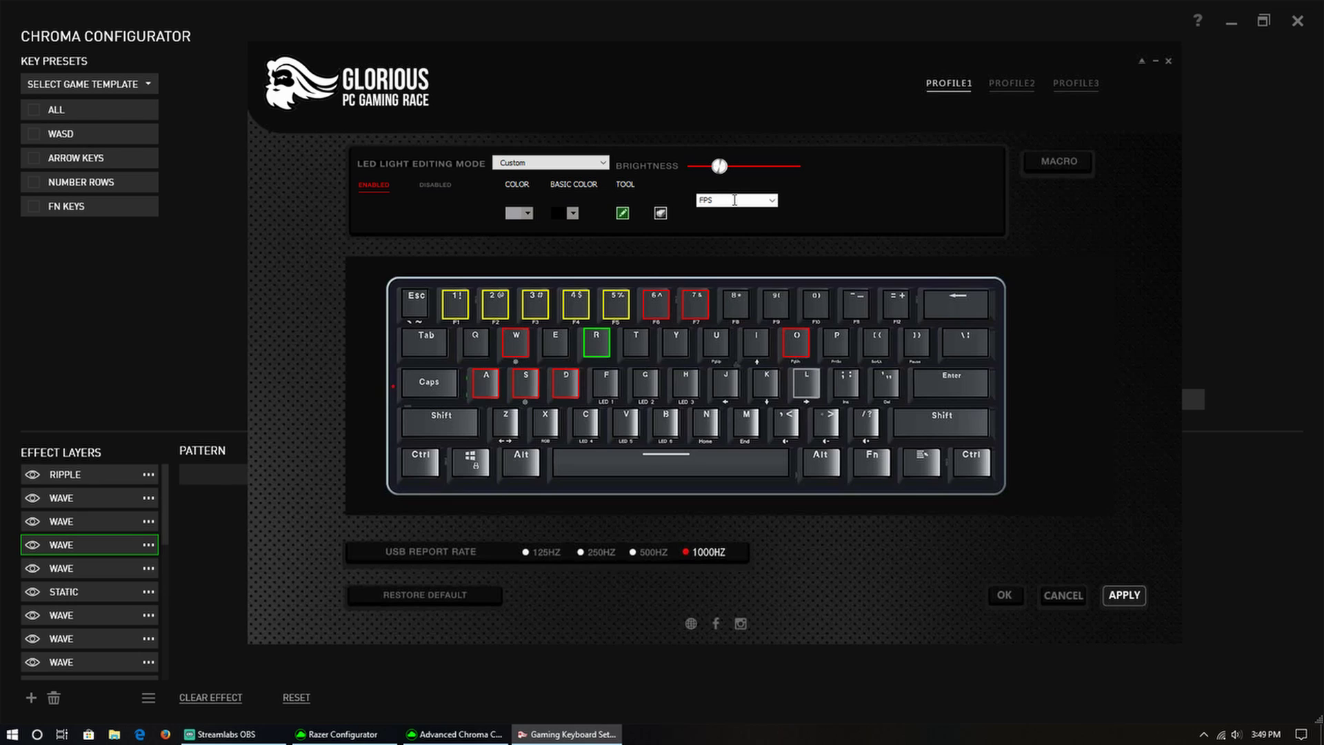
Step: Preview the MOBA layout, then load the empty CUSTOMIZE3 layout
{"action": "left_click", "coordinate": [771, 200]}
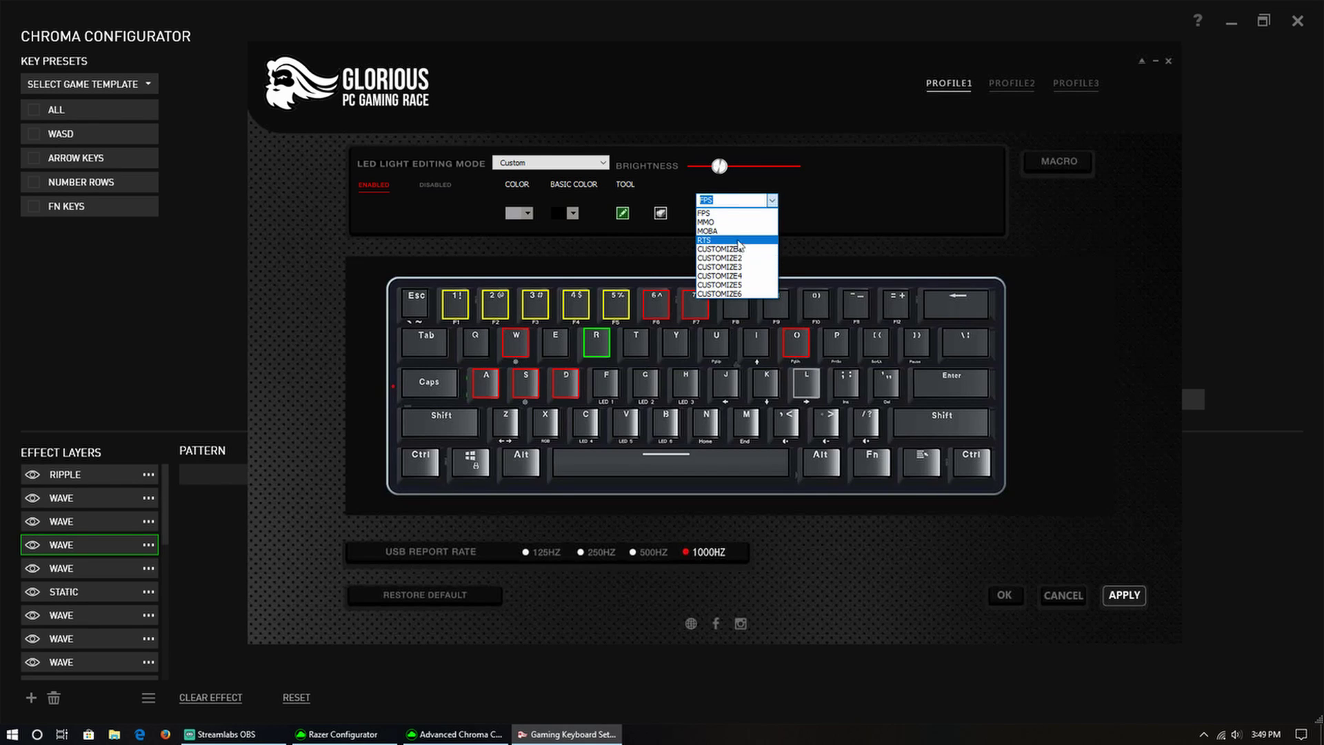
{"action": "left_click", "coordinate": [734, 231]}
{"action": "left_click", "coordinate": [770, 203]}
{"action": "left_click", "coordinate": [743, 267]}
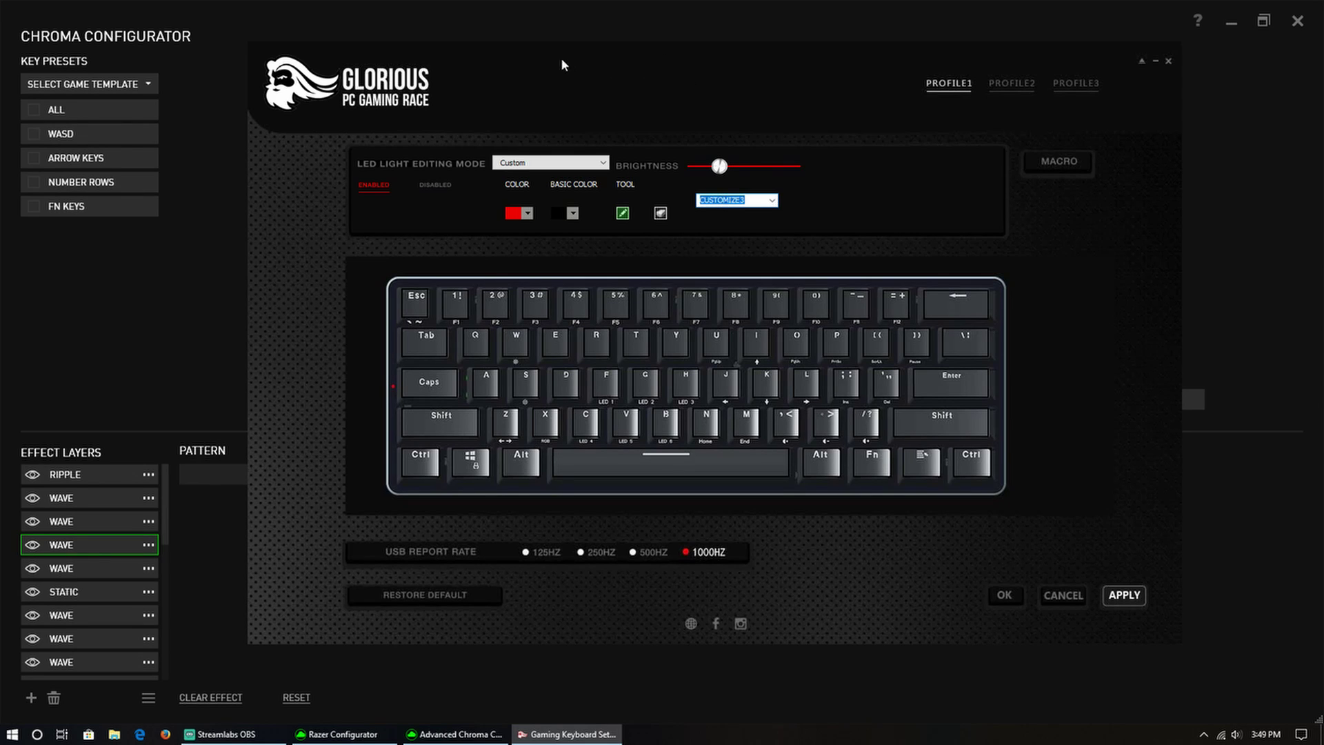
{"action": "mouse_move", "coordinate": [561, 64]}
{"action": "left_mouse_down"}
{"action": "mouse_move", "coordinate": [558, 136]}
{"action": "mouse_move", "coordinate": [560, 71]}
{"action": "left_mouse_up"}
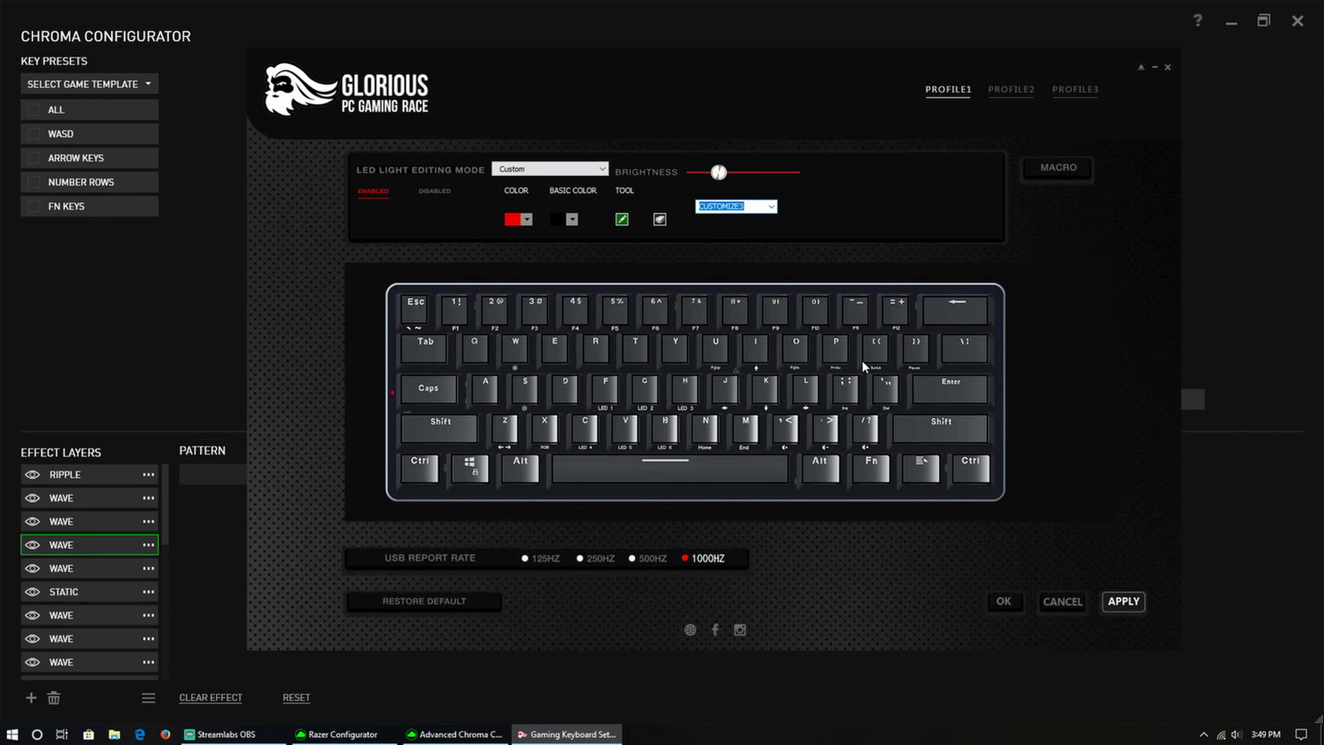
{"action": "left_click_drag", "start_coordinate": [593, 73], "coordinate": [484, 61]}
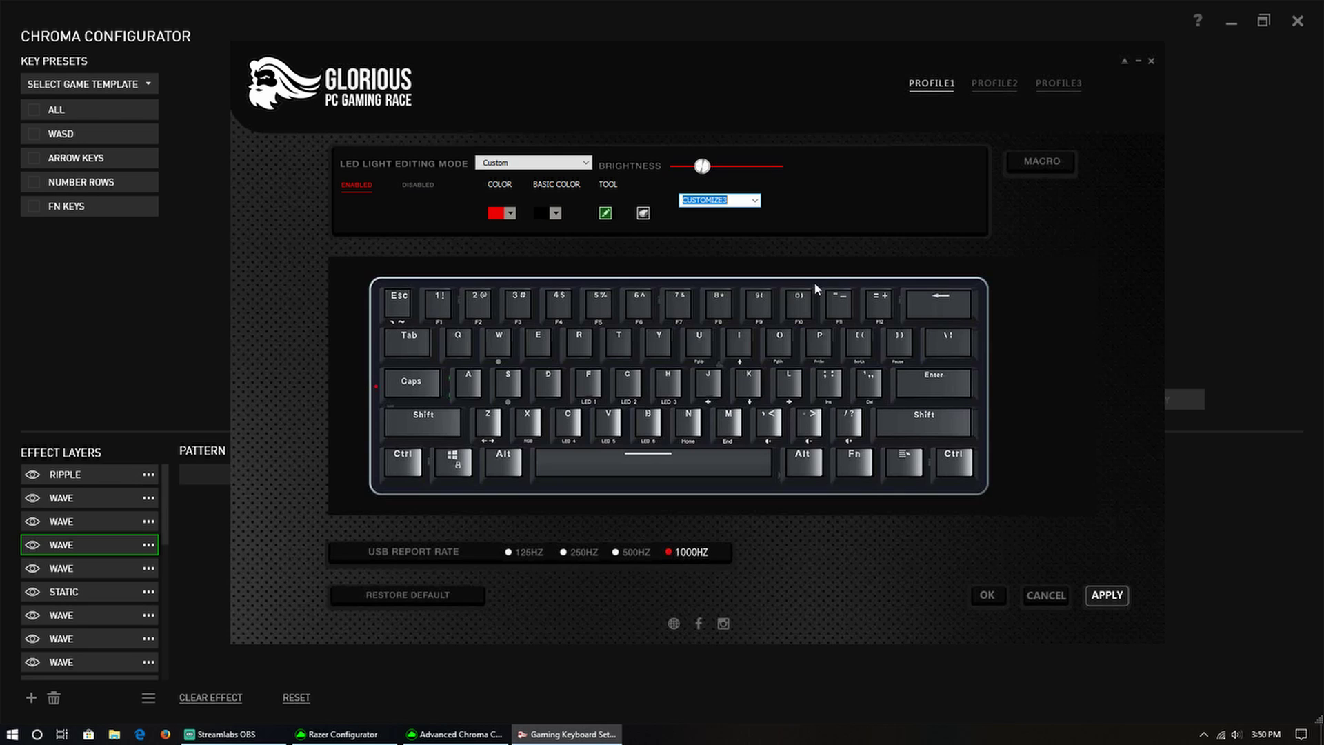
{"action": "left_click_drag", "start_coordinate": [559, 96], "coordinate": [568, 148]}
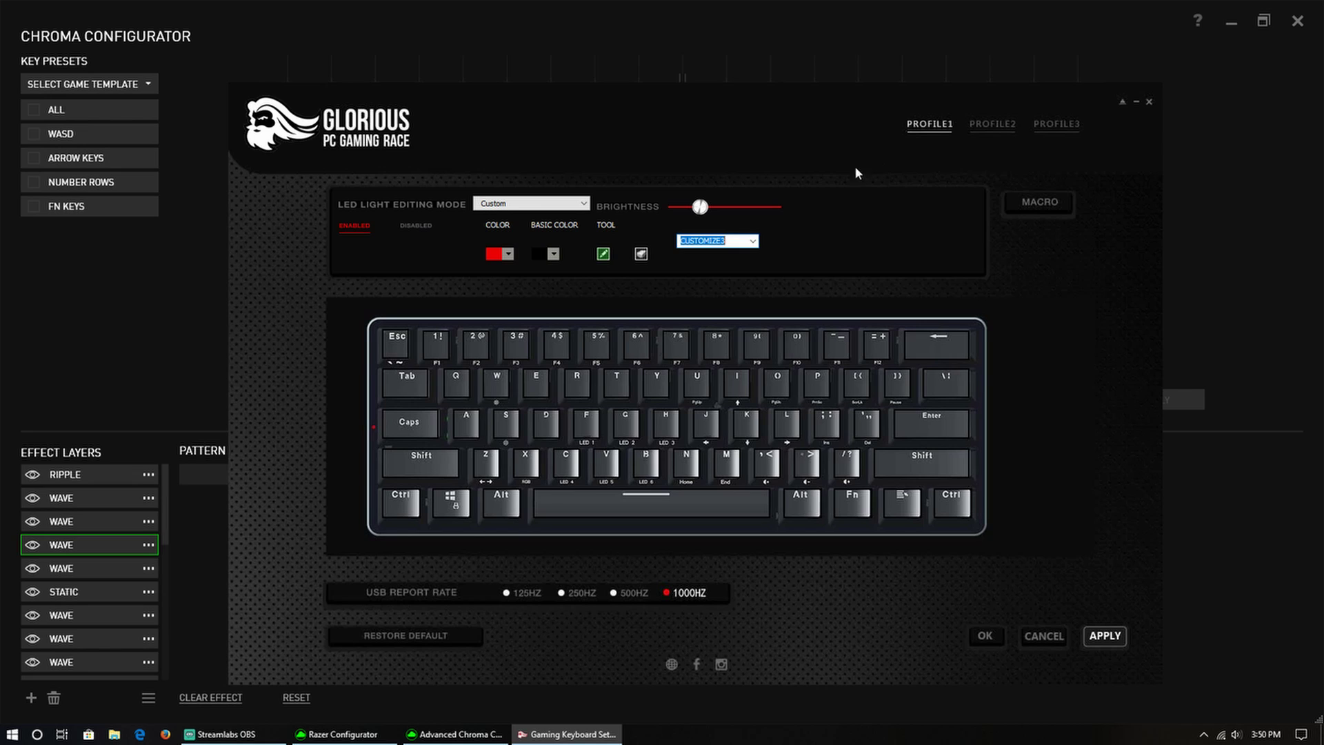
{"action": "left_click_drag", "start_coordinate": [854, 166], "coordinate": [886, 140]}
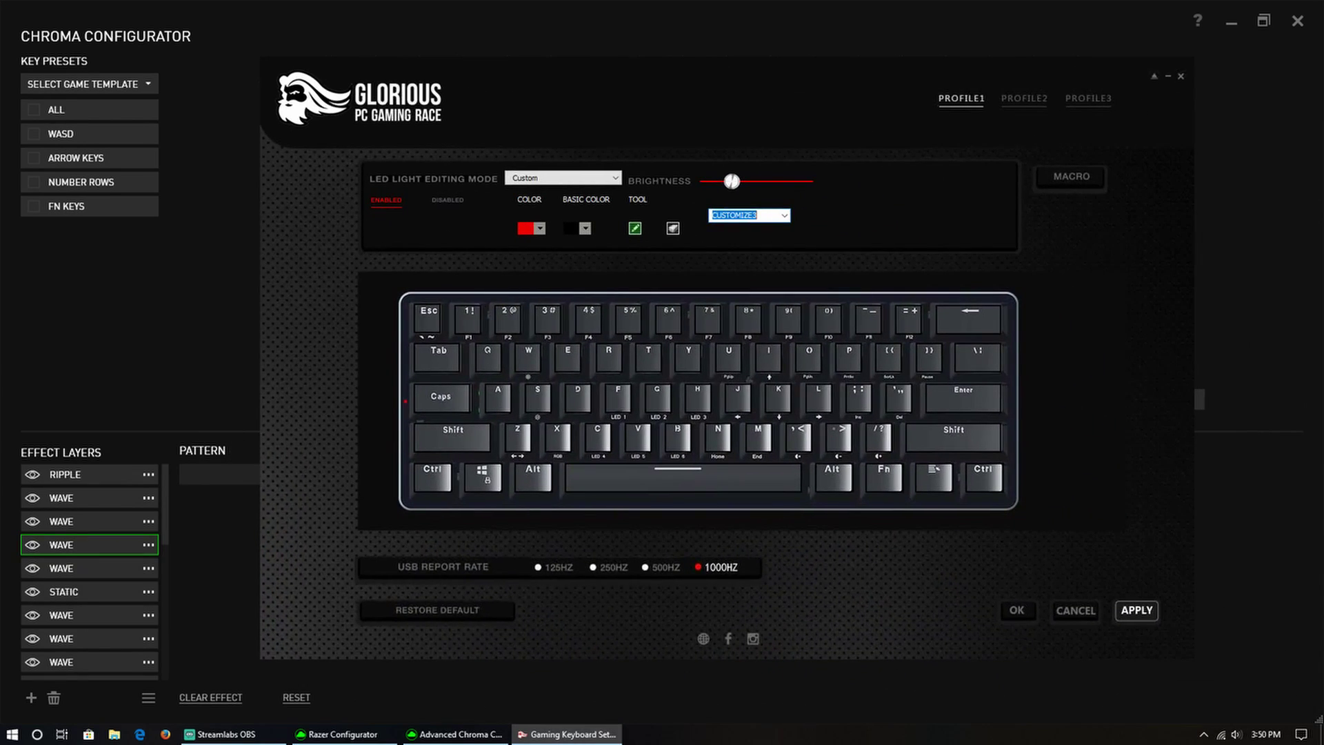